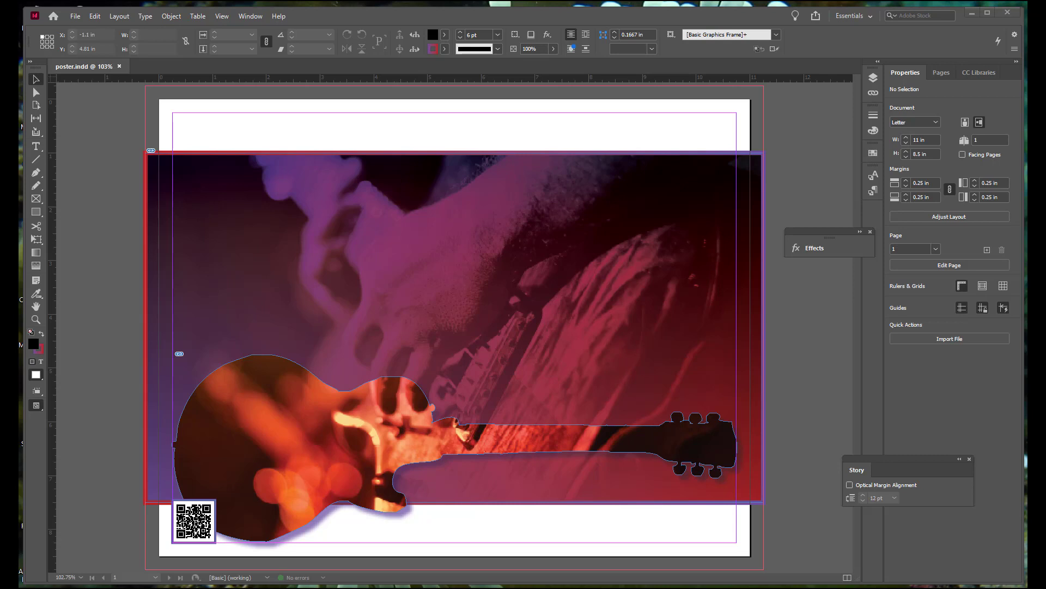
# - In the Layers panel, make Layer 1's black background rectangle visible behind the guitar artwork
pyautogui.click(873, 78)
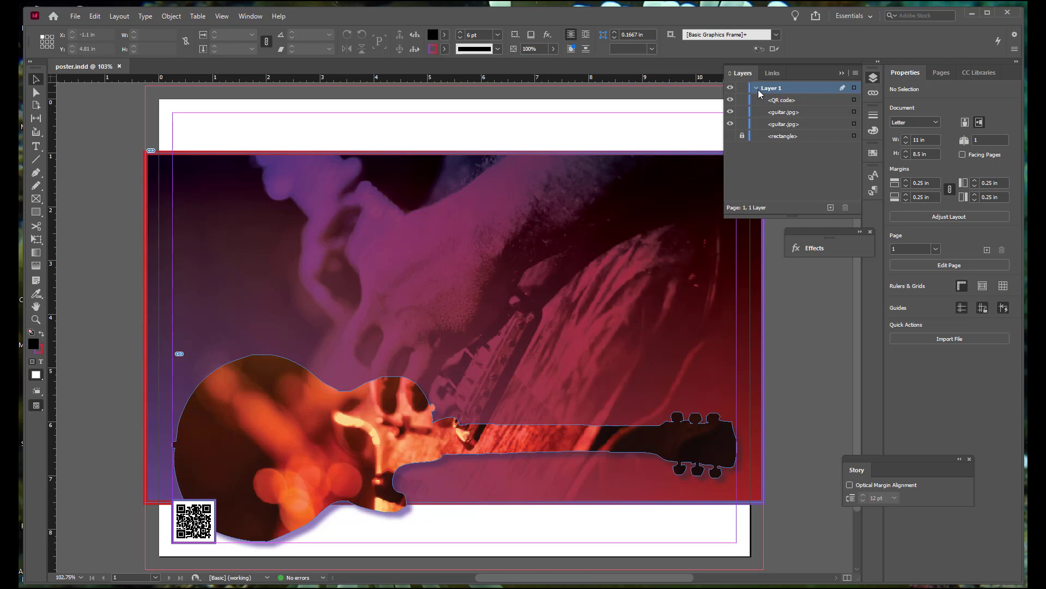
pyautogui.click(729, 136)
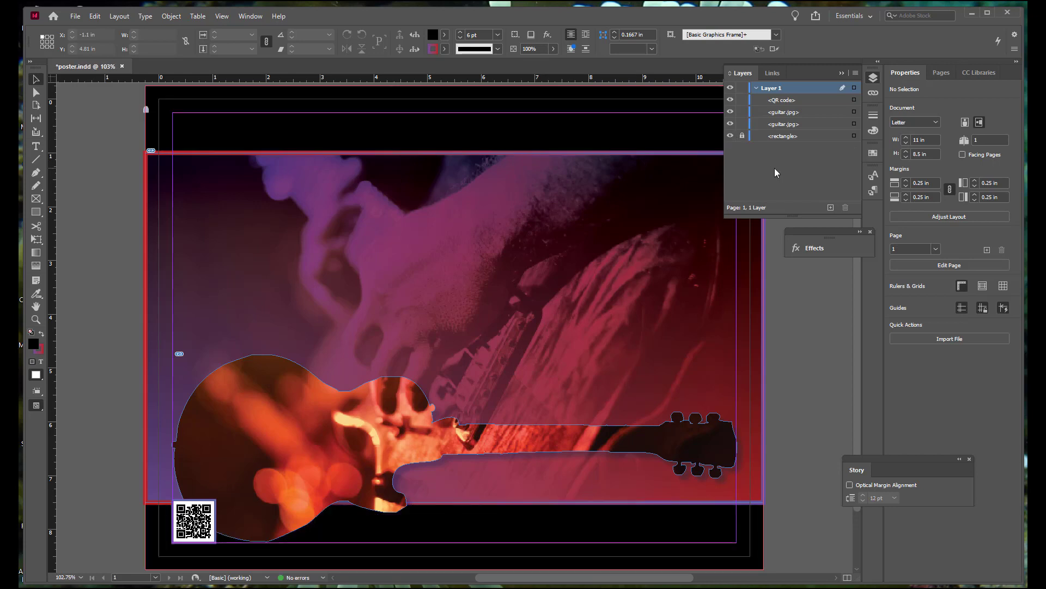
# - Rename Layer 1 to 'Graphics' in its Layer Options
pyautogui.doubleClick(780, 87)
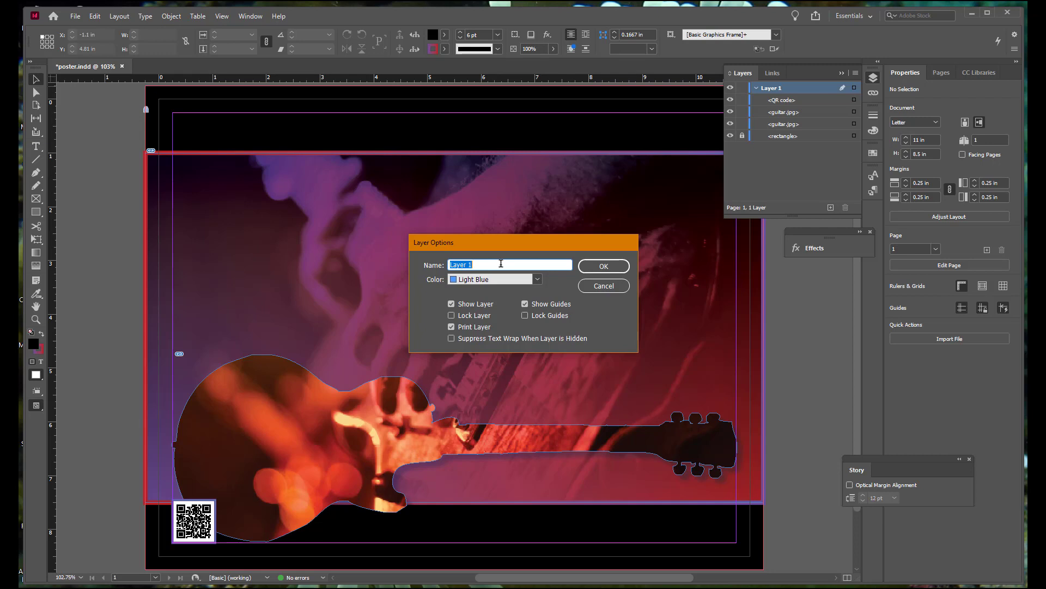
pyautogui.write('Graphics')
pyautogui.click(591, 266)
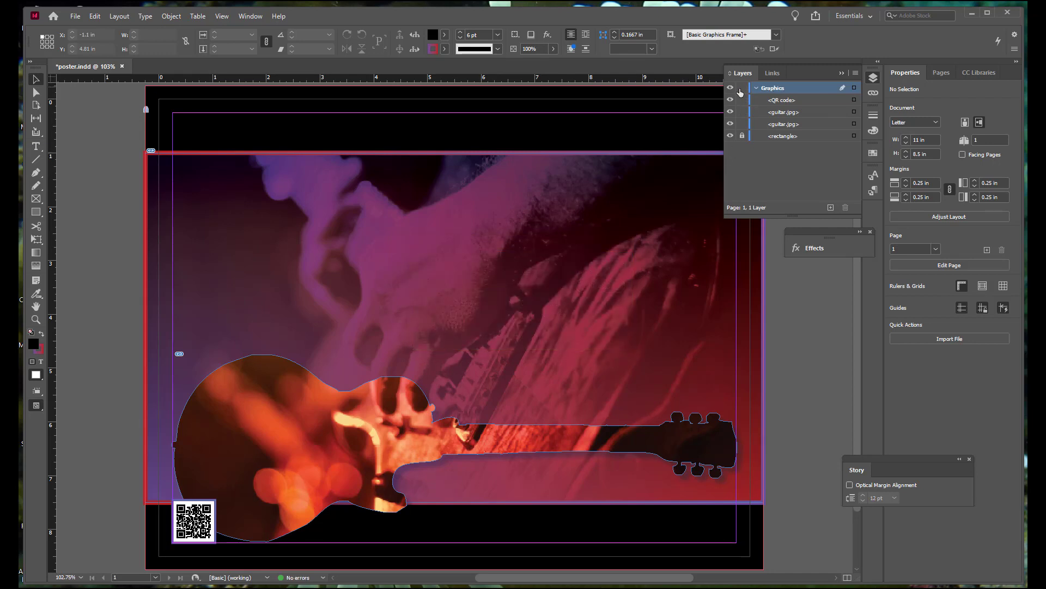
# - Collapse and hide the Graphics layer, then add a new layer above it named 'Text'
pyautogui.click(756, 87)
pyautogui.click(732, 87)
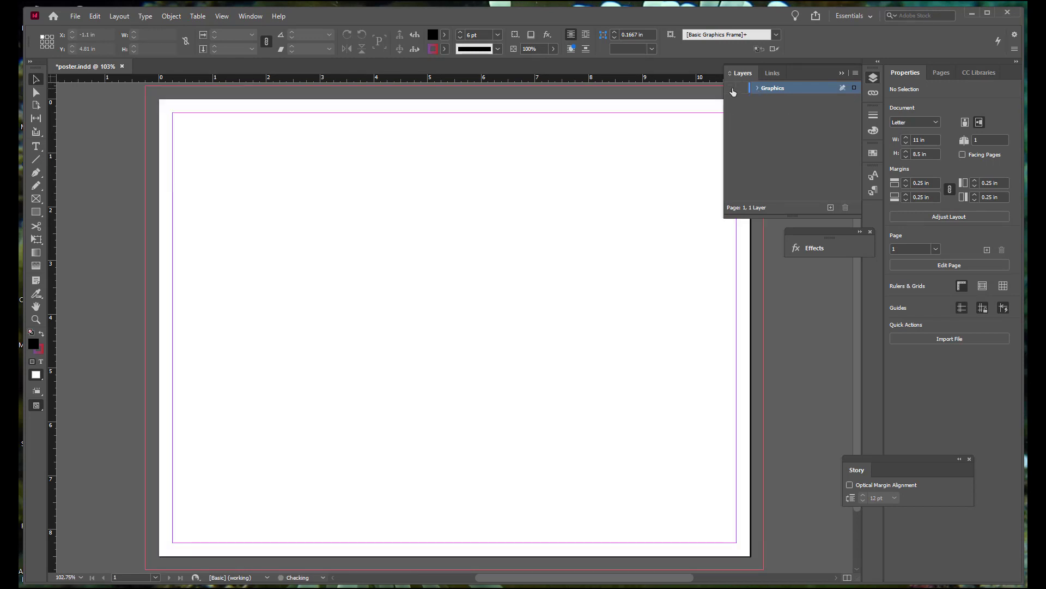
pyautogui.click(831, 207)
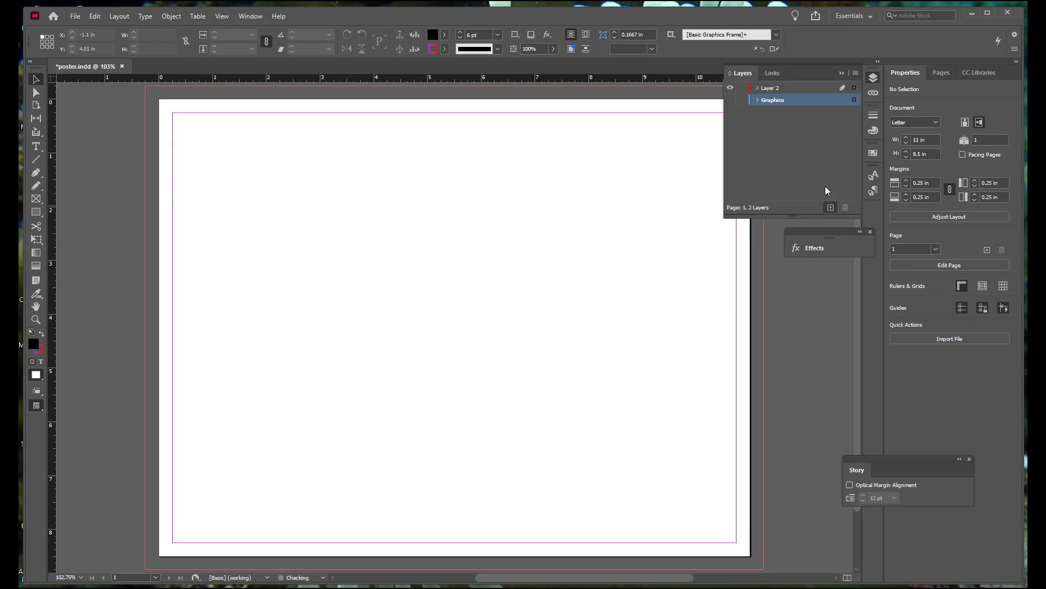
pyautogui.doubleClick(773, 89)
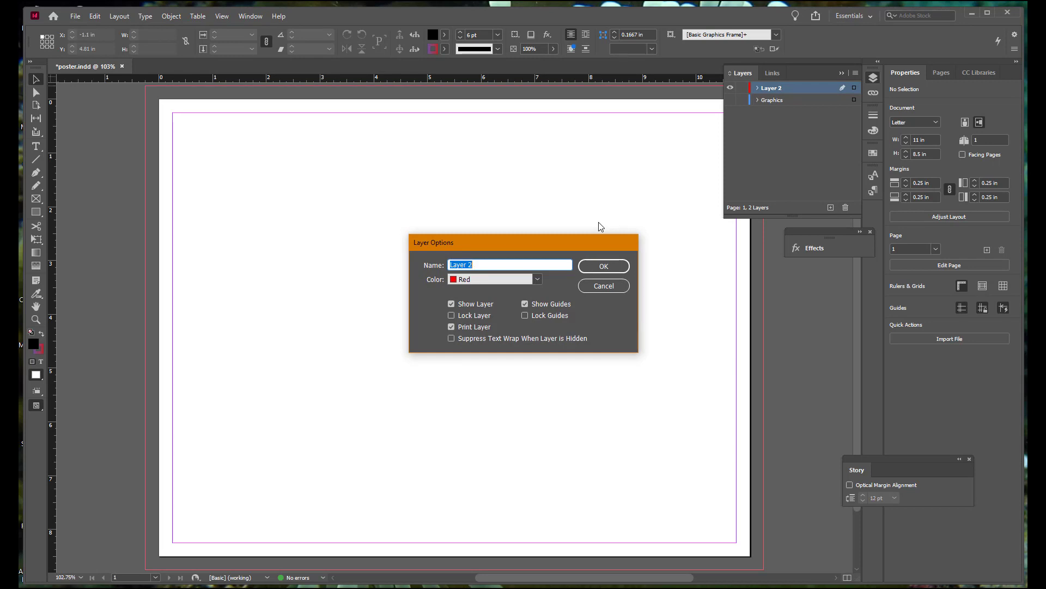
pyautogui.write('Text')
pyautogui.click(612, 267)
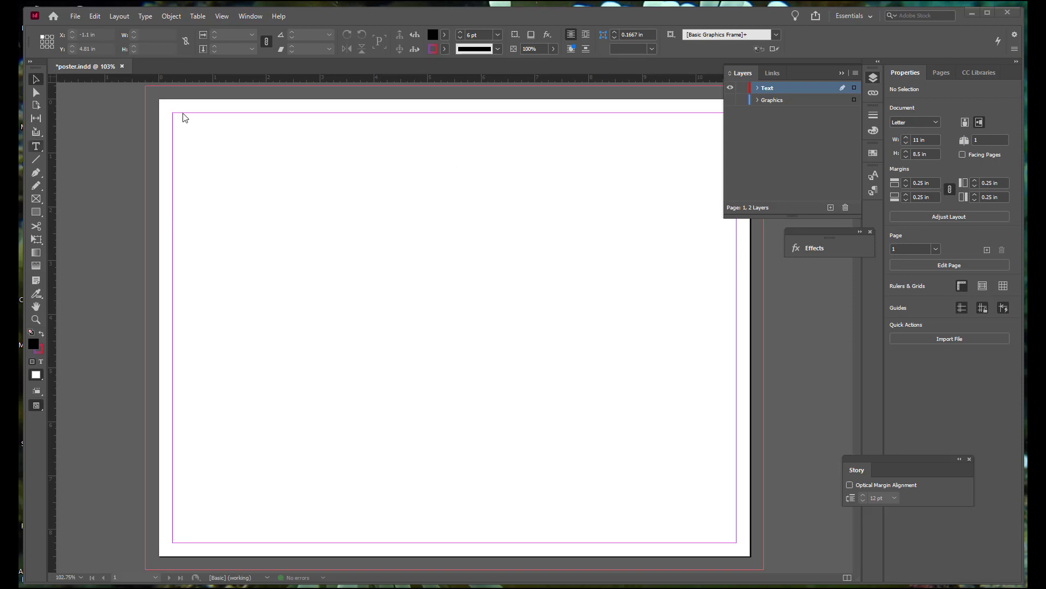
# - Draw a text frame at the page's top-left and size it 10.5 in wide by 0.625 in tall
pyautogui.press('t')
pyautogui.moveTo(180, 119); pyautogui.dragTo(391, 200)
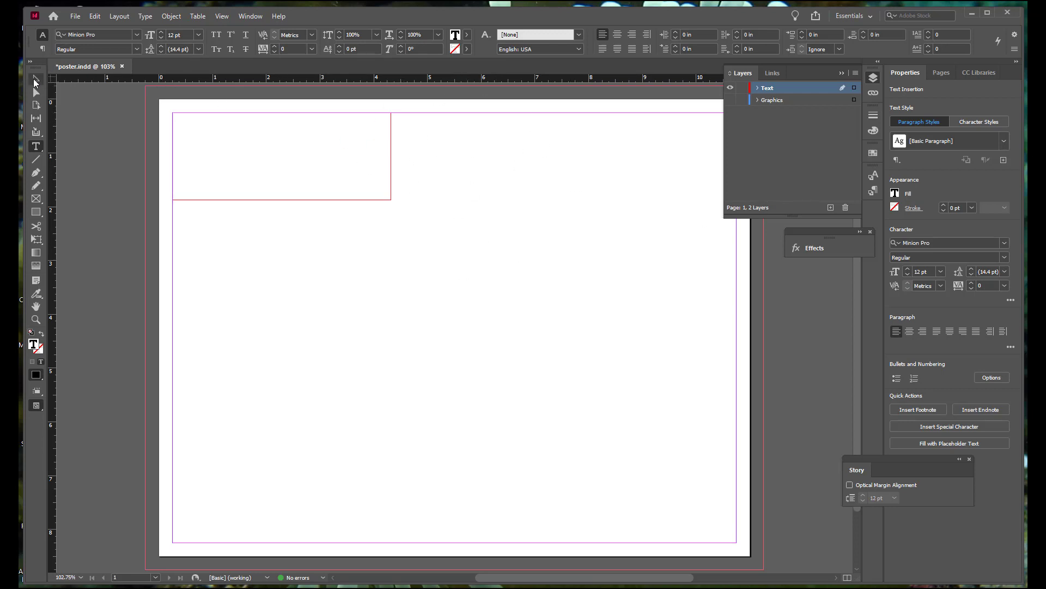
pyautogui.click(33, 80)
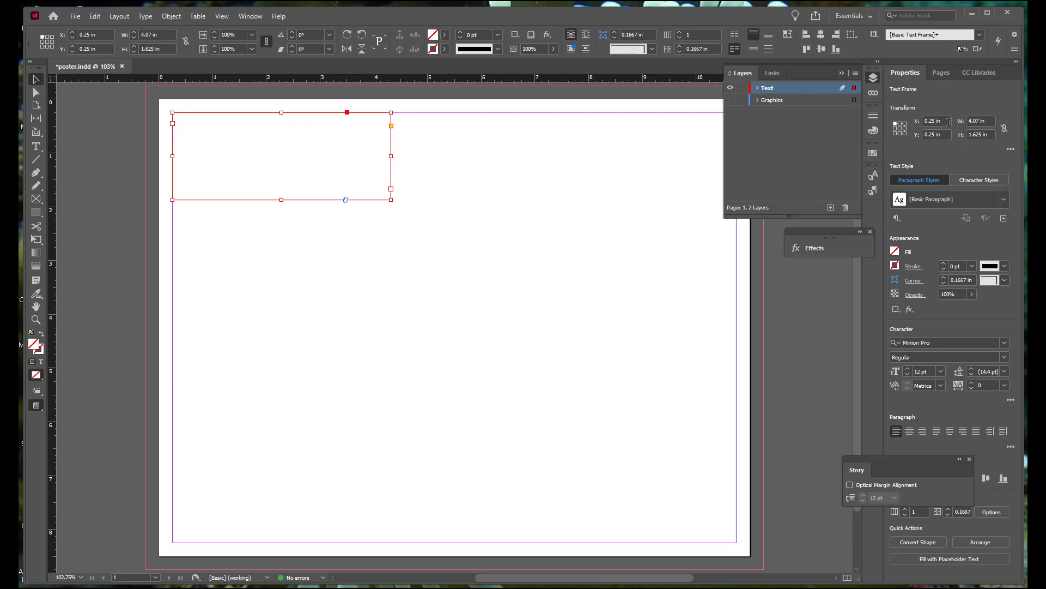
pyautogui.click(967, 120)
pyautogui.write('10.5')
pyautogui.press('Tab')
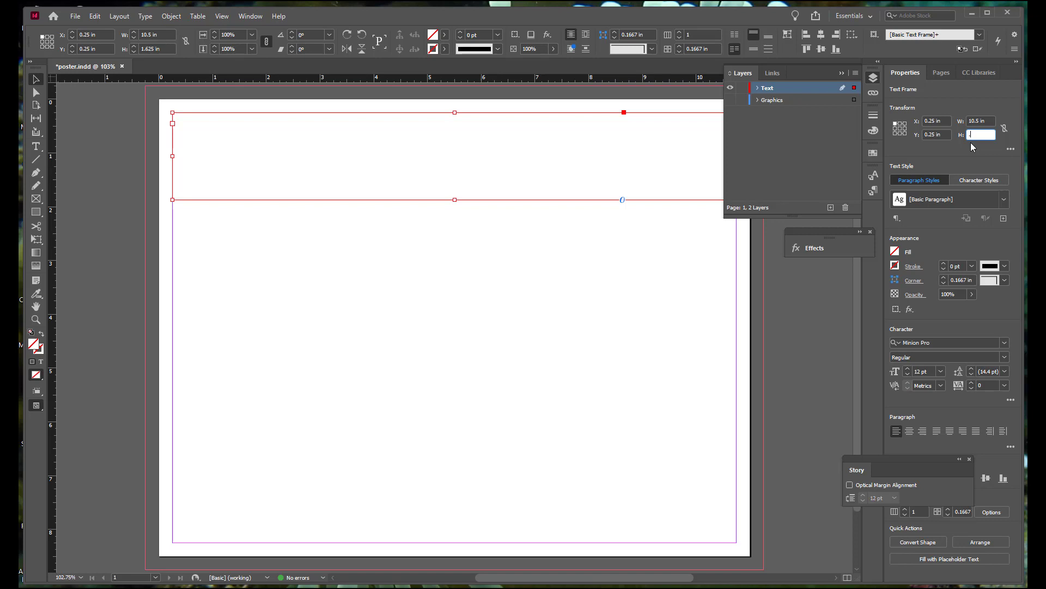
pyautogui.write('25')
pyautogui.press('Tab')
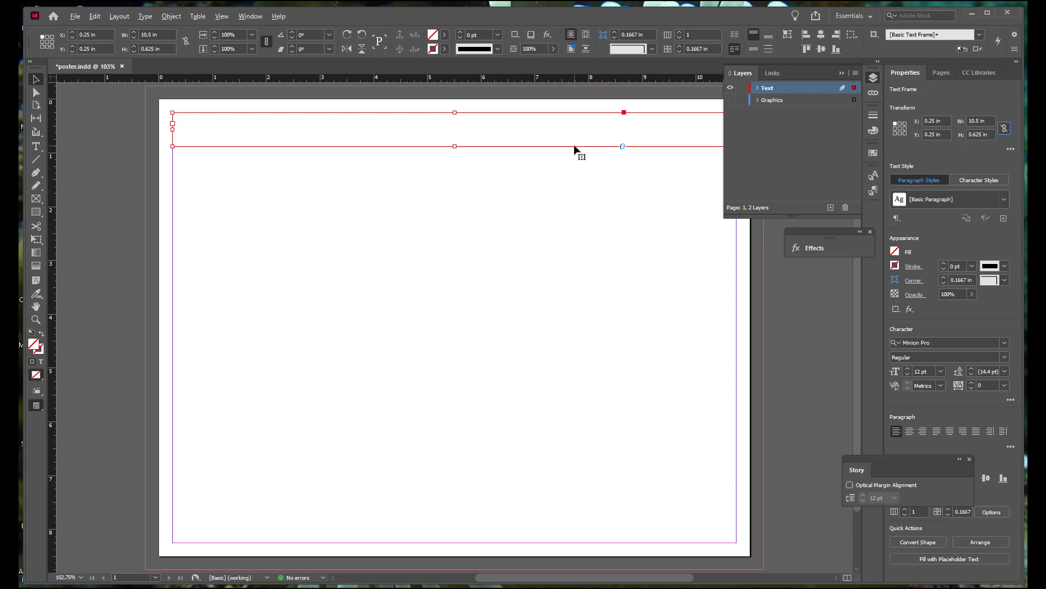
# - Duplicate the header frame and set the copy to X 5.75, Y 1.5, W 5, H 4.25 in
pyautogui.moveTo(575, 148); pyautogui.dragTo(576, 238)
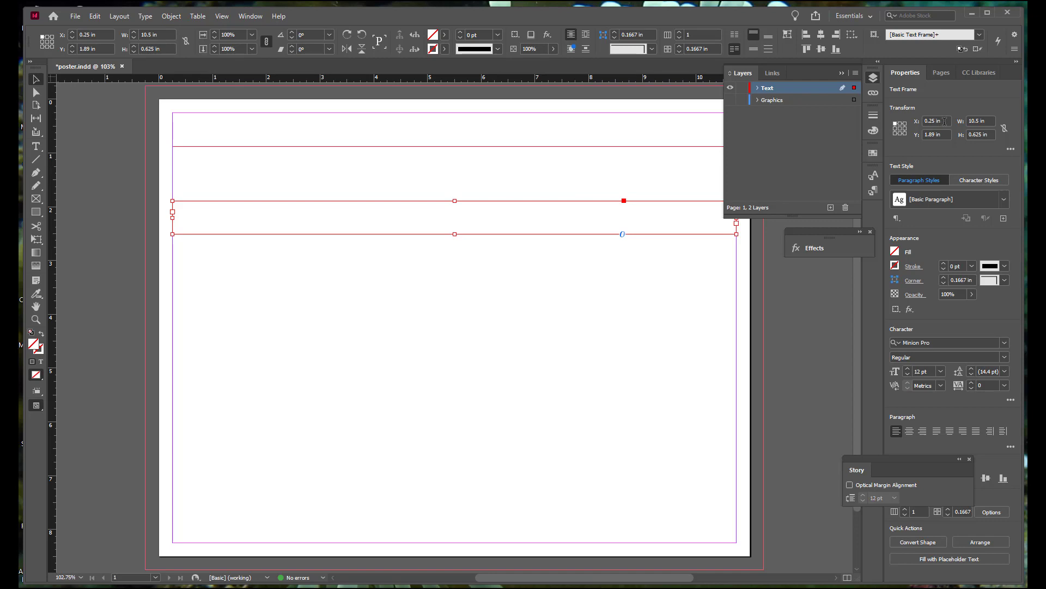
pyautogui.moveTo(945, 121); pyautogui.dragTo(923, 122)
pyautogui.write('5.75')
pyautogui.press('Tab')
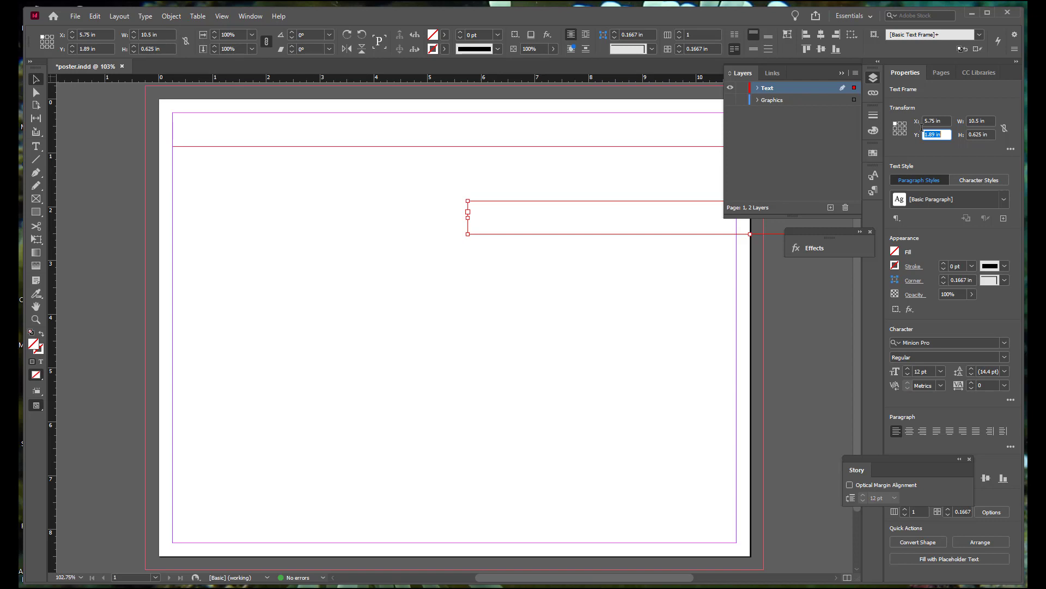
pyautogui.write('1.5')
pyautogui.press('Tab')
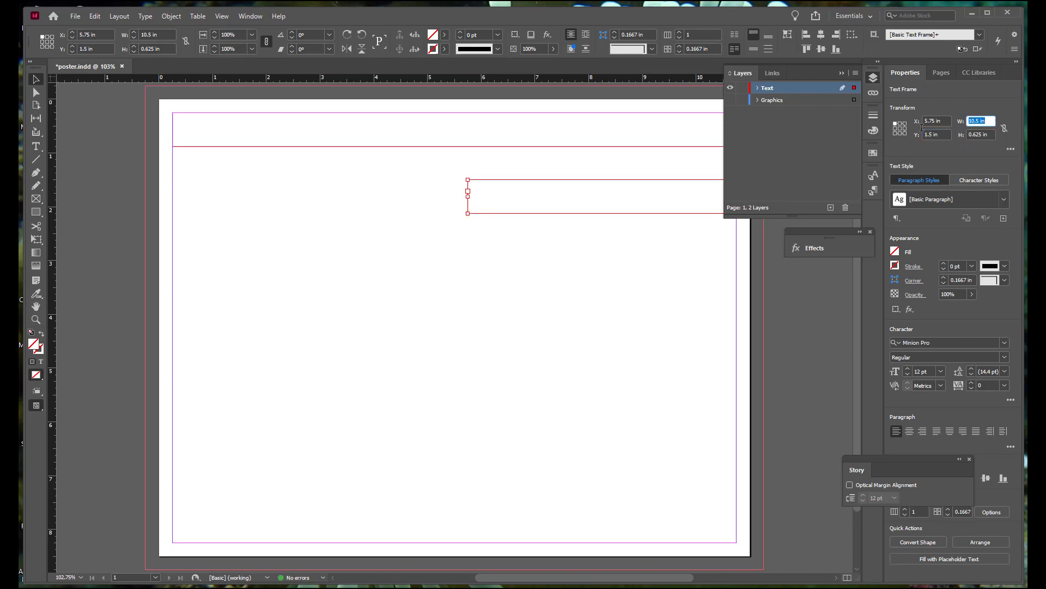
pyautogui.write('5')
pyautogui.press('Tab')
pyautogui.write('4.2')
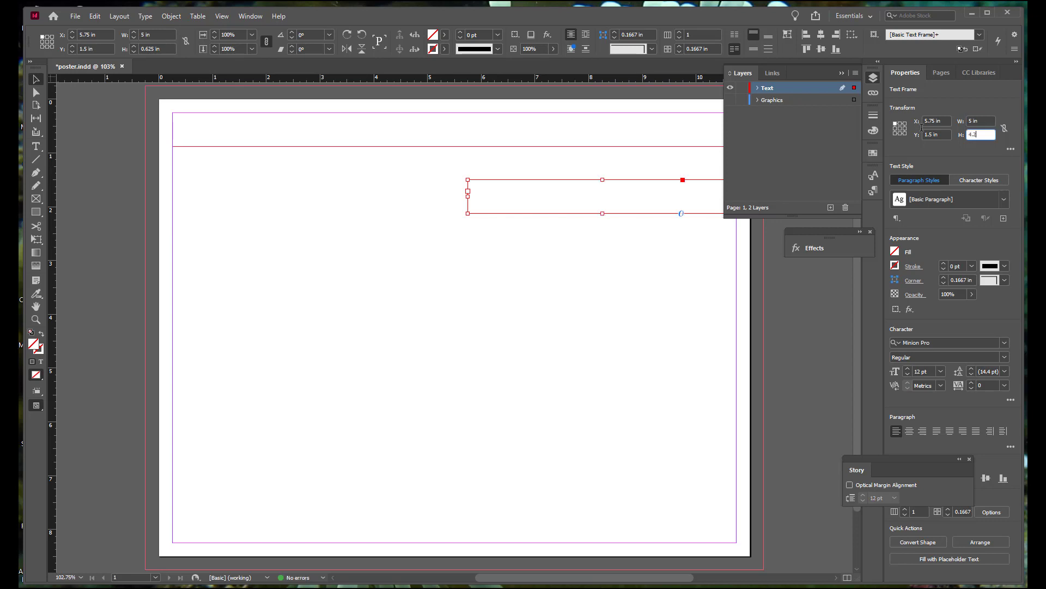
pyautogui.write('5')
pyautogui.press('Tab')
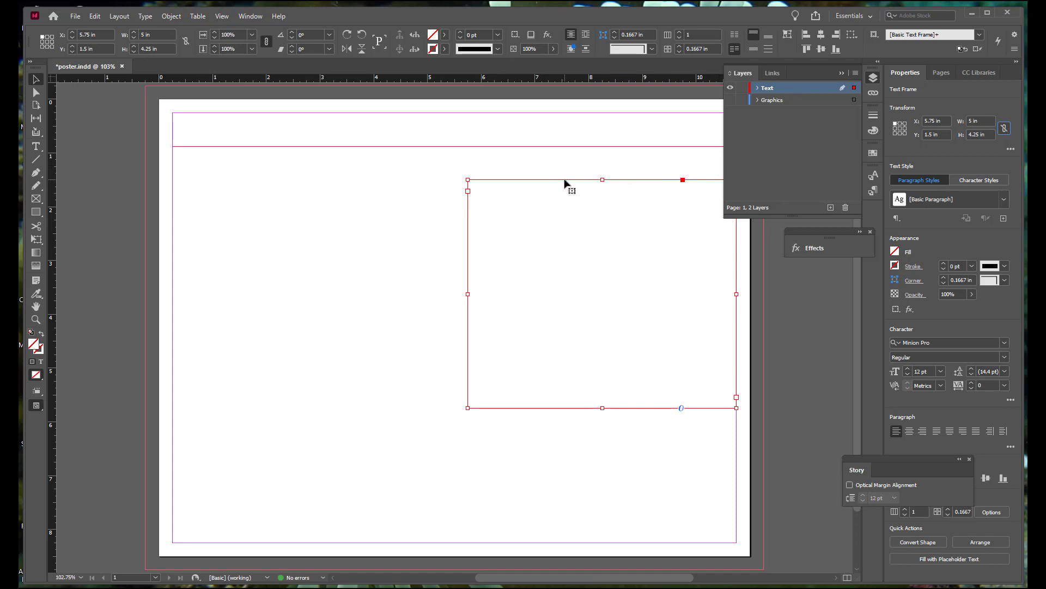
# - Duplicate that frame toward the lower left and set it to X 4.5, Y 7.9, W 6.25 in
pyautogui.moveTo(564, 183); pyautogui.dragTo(295, 300)
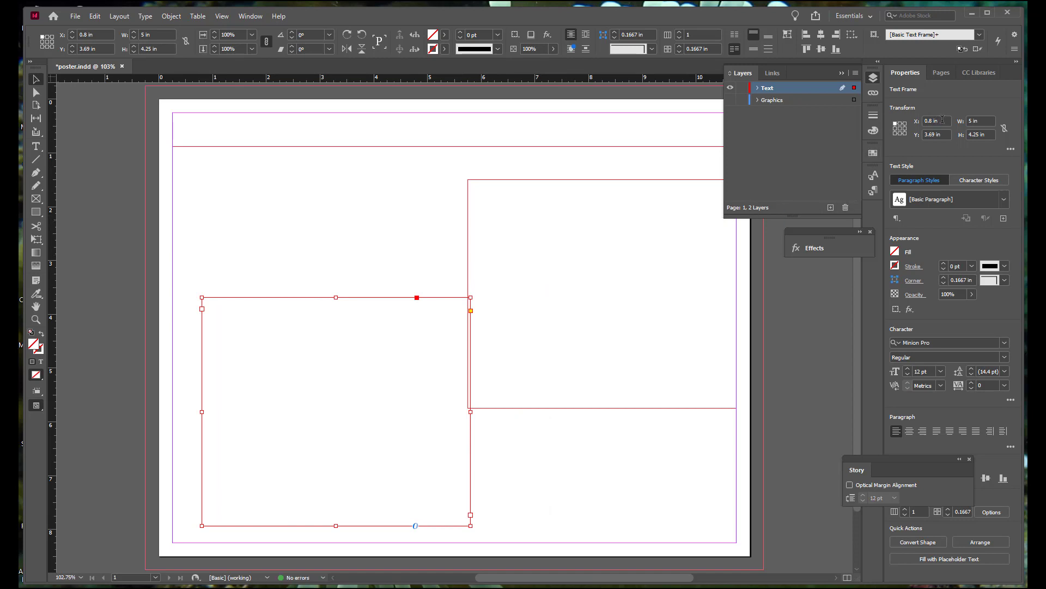
pyautogui.click(943, 120)
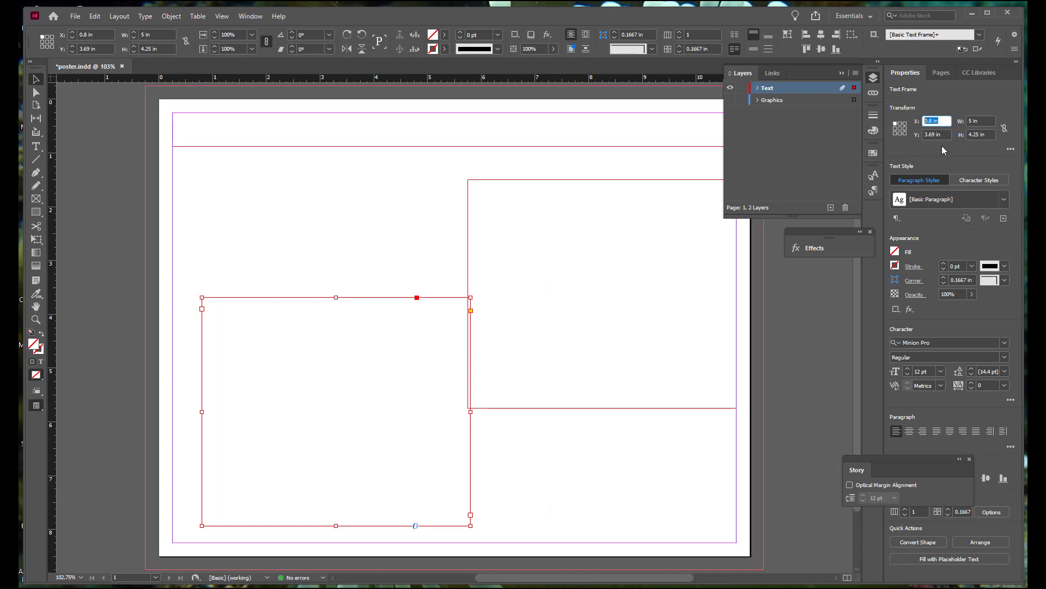
pyautogui.write('4.5')
pyautogui.press('Tab')
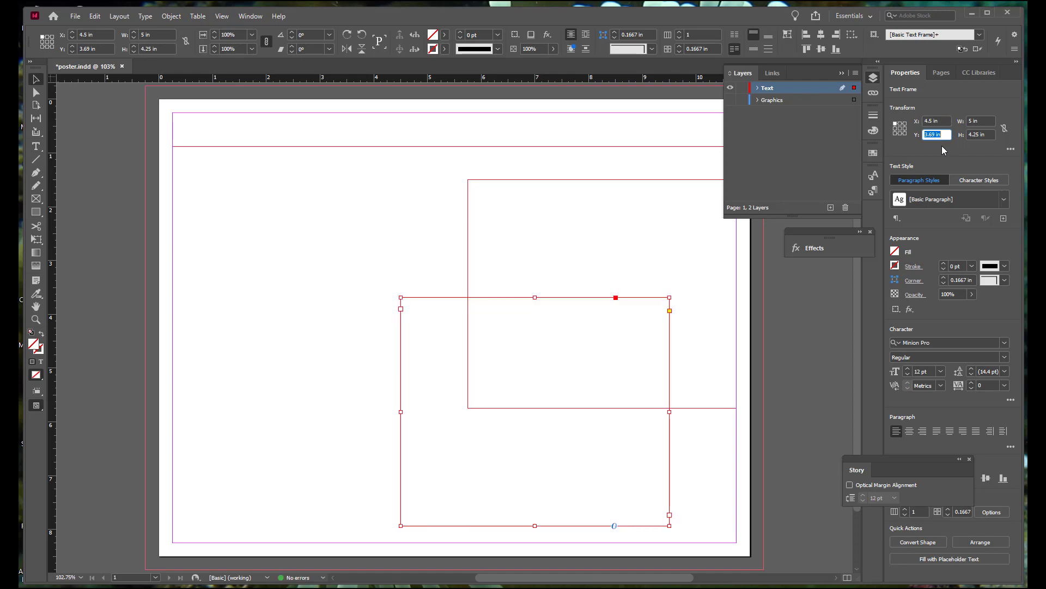
pyautogui.write('7.9')
pyautogui.press('Tab')
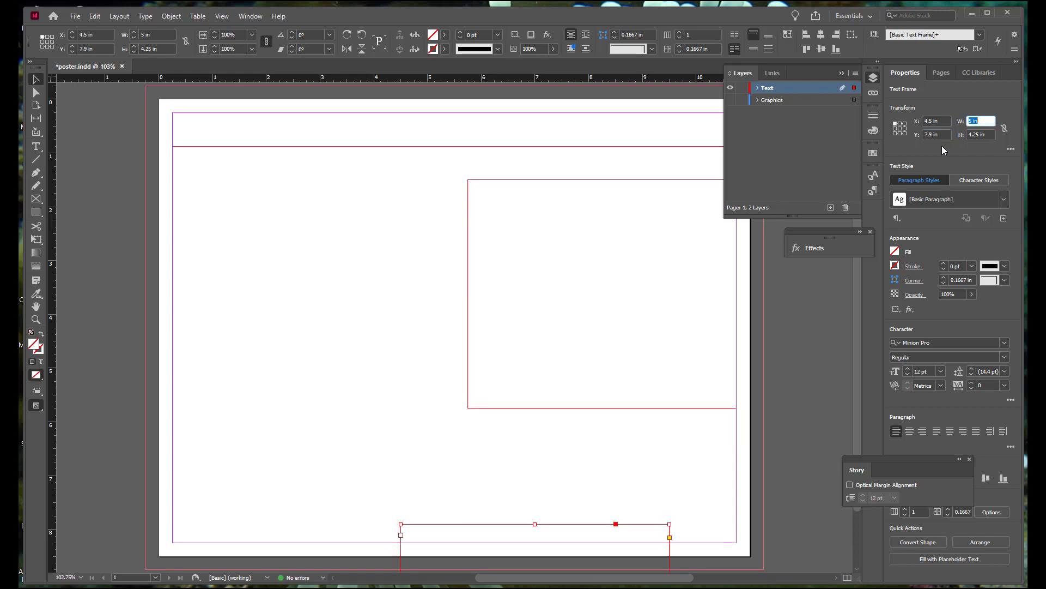
pyautogui.write('6.25')
pyautogui.press('Tab')
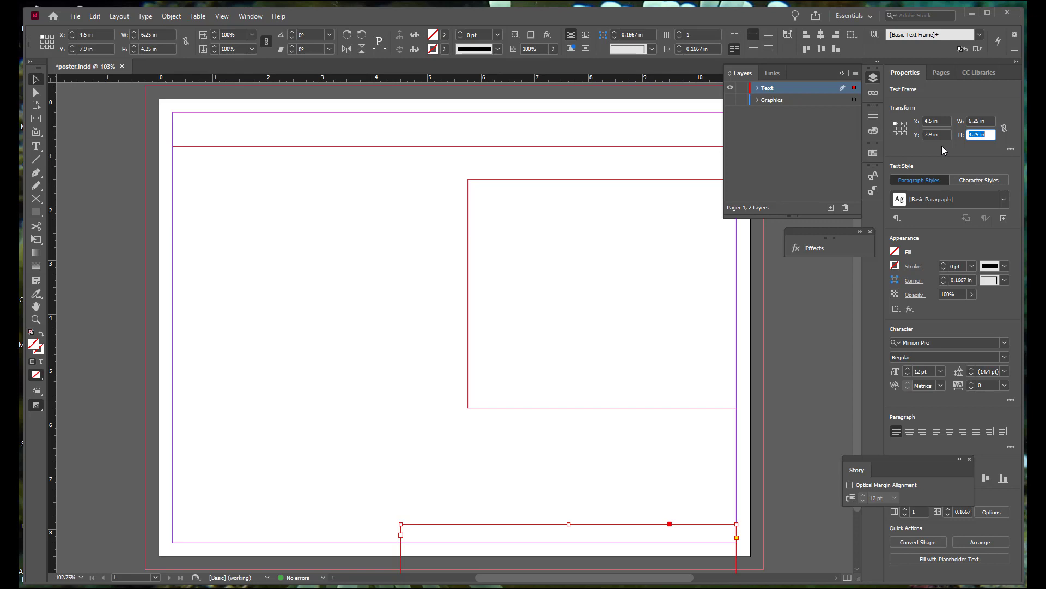
pyautogui.press('BackSpace')
# - Give the bottom frame a 0.35 in height, then place festival.txt into the top frame
pyautogui.press('Return')
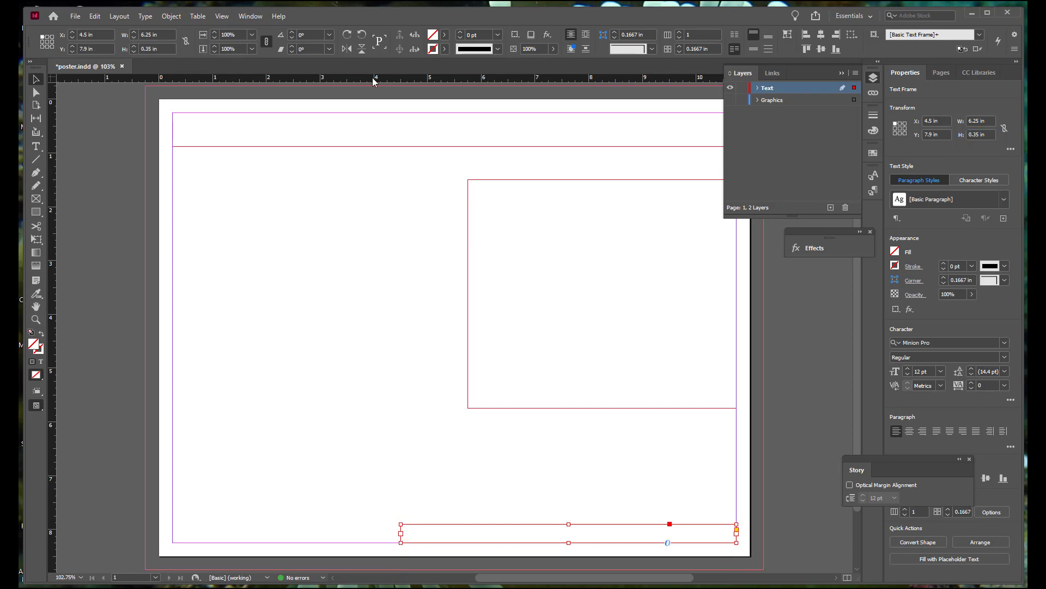
pyautogui.click(37, 147)
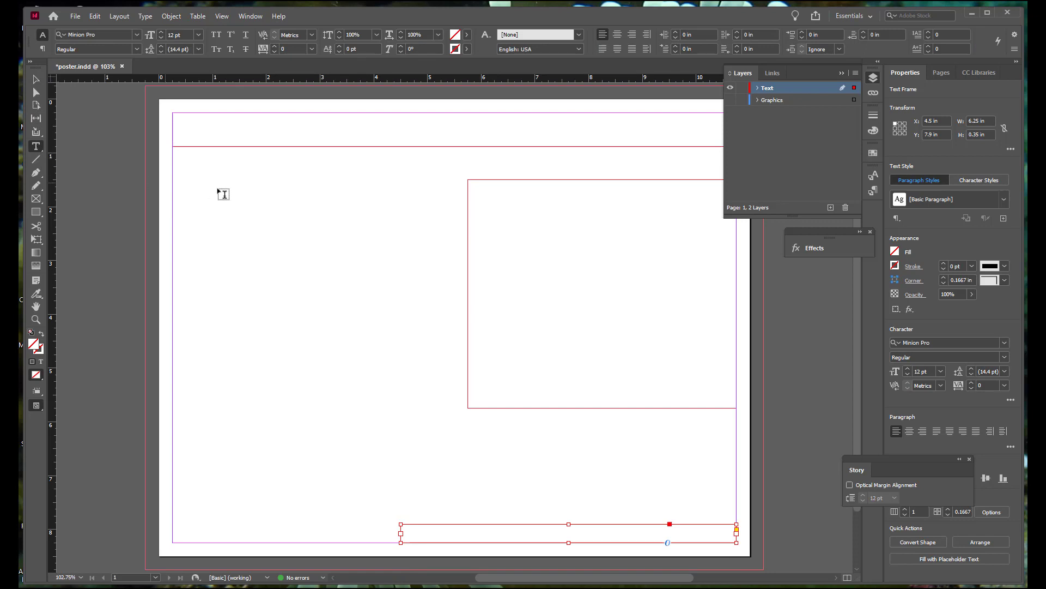
pyautogui.click(194, 130)
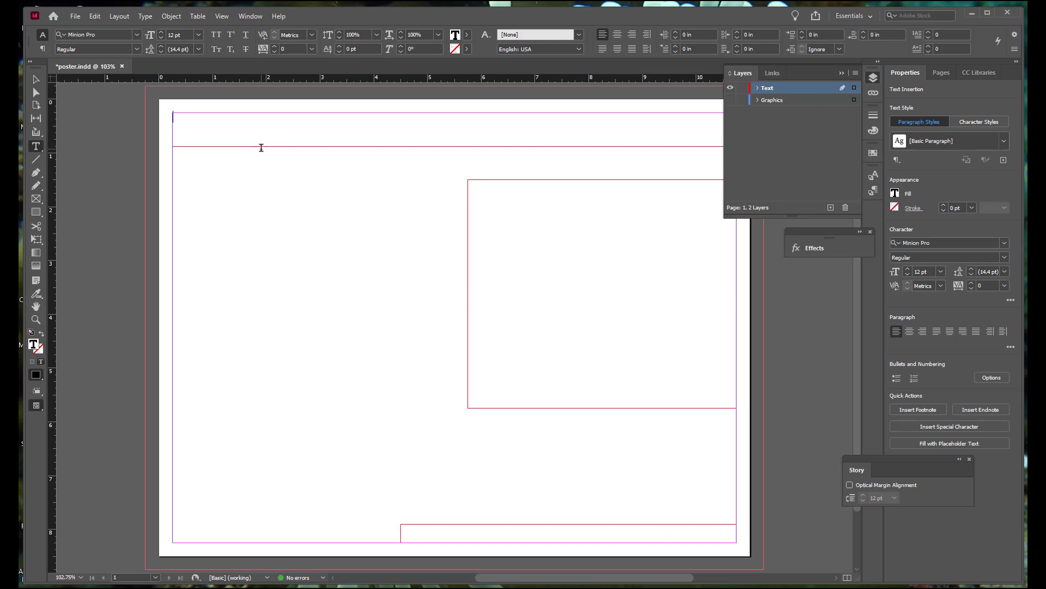
pyautogui.click(73, 18)
pyautogui.click(110, 169)
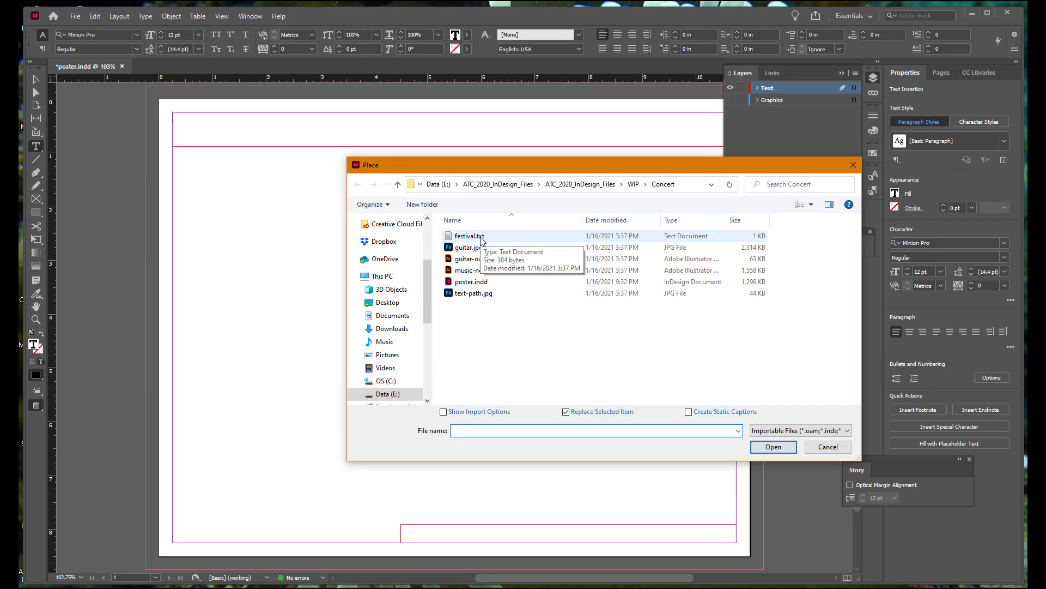
pyautogui.click(481, 239)
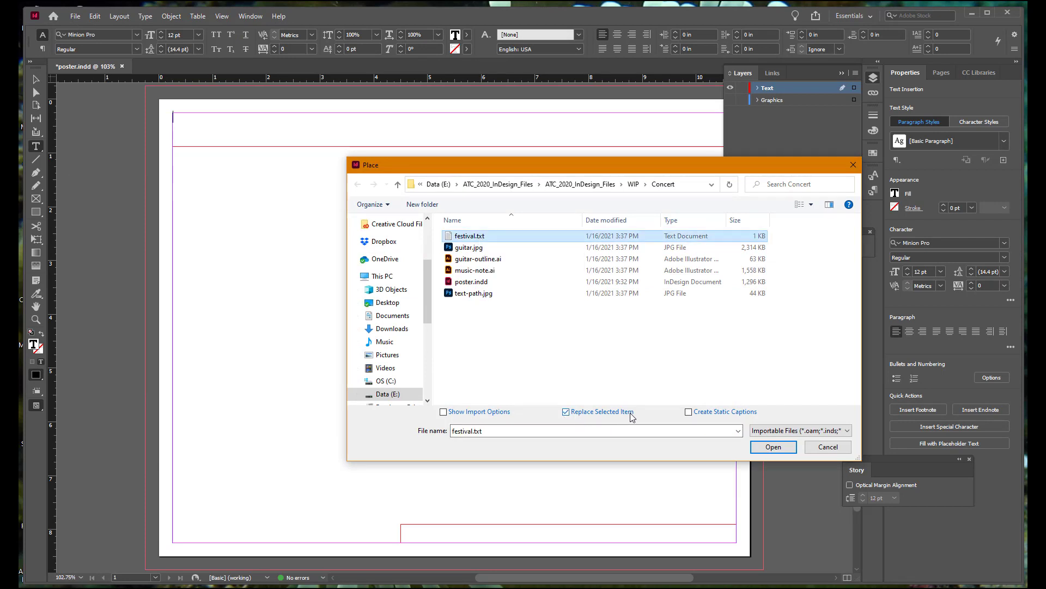
pyautogui.click(774, 447)
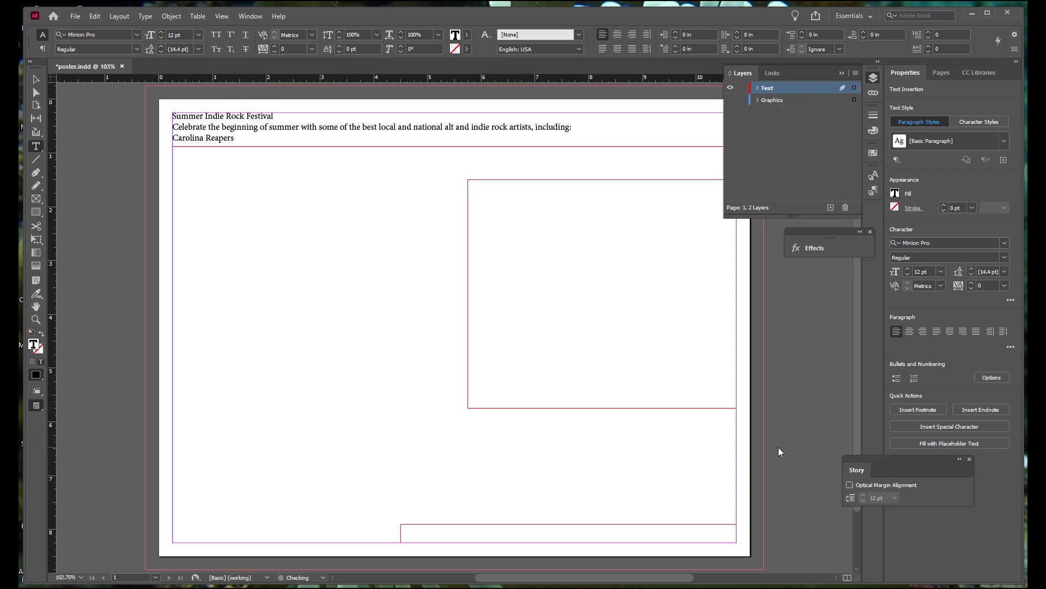
pyautogui.click(842, 72)
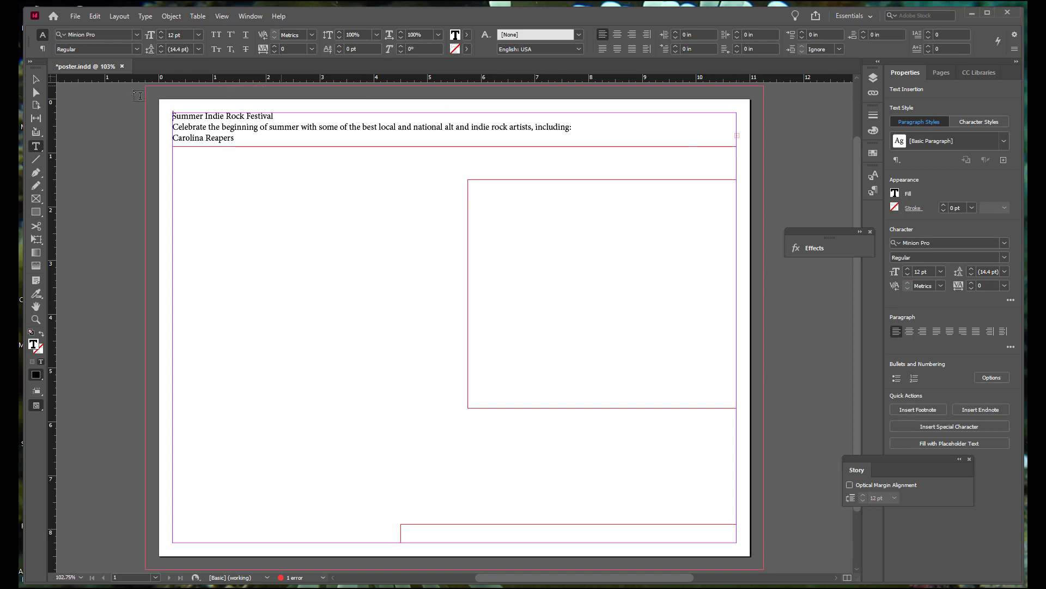
# - Link the top frame's overset text into the right-hand frame, then on into the bottom frame
pyautogui.click(36, 81)
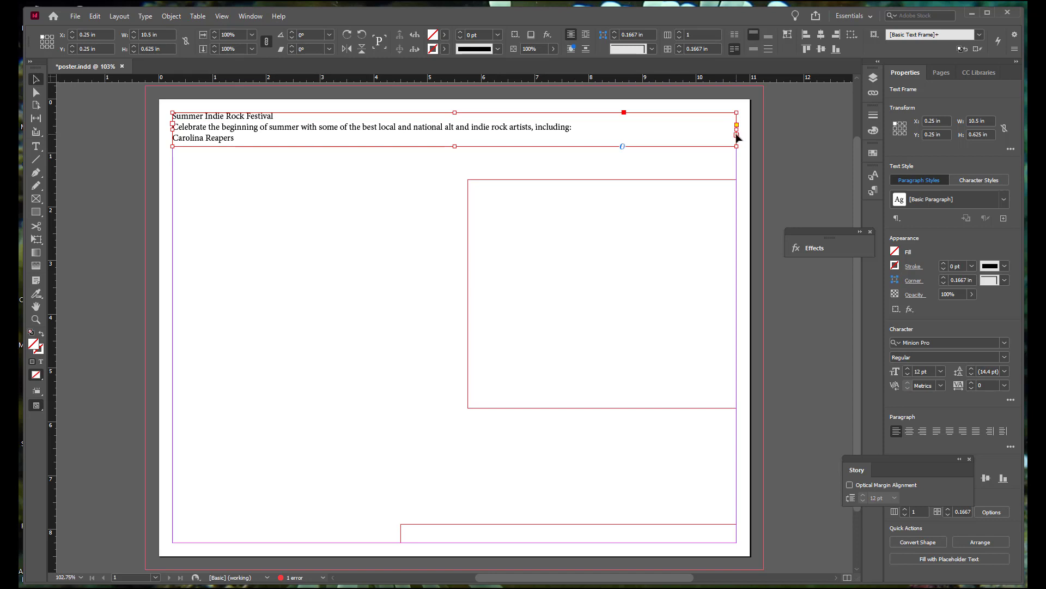
pyautogui.click(737, 135)
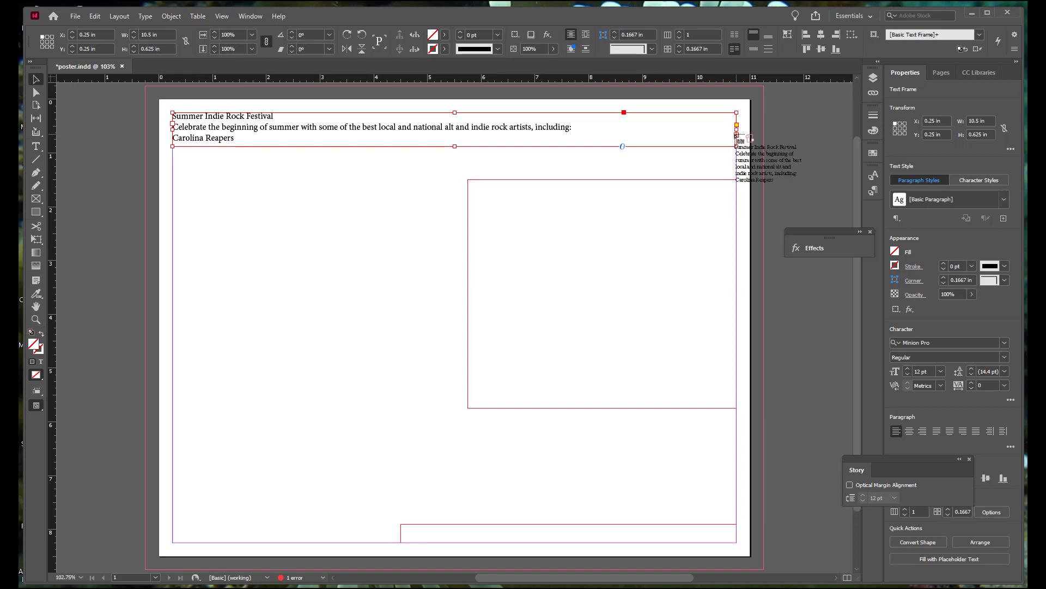
pyautogui.click(492, 197)
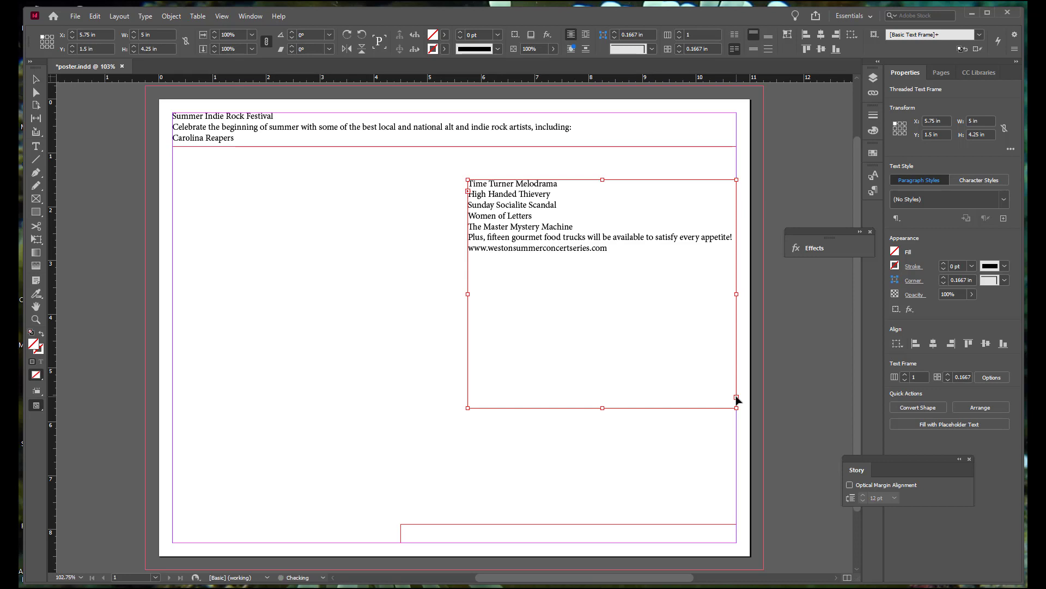
pyautogui.click(736, 398)
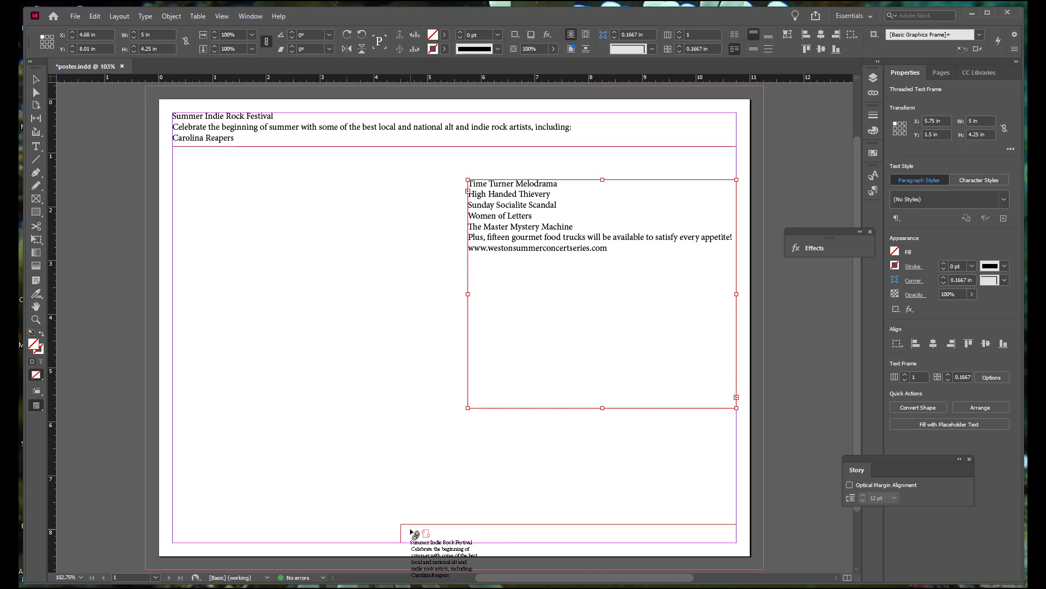
pyautogui.click(411, 533)
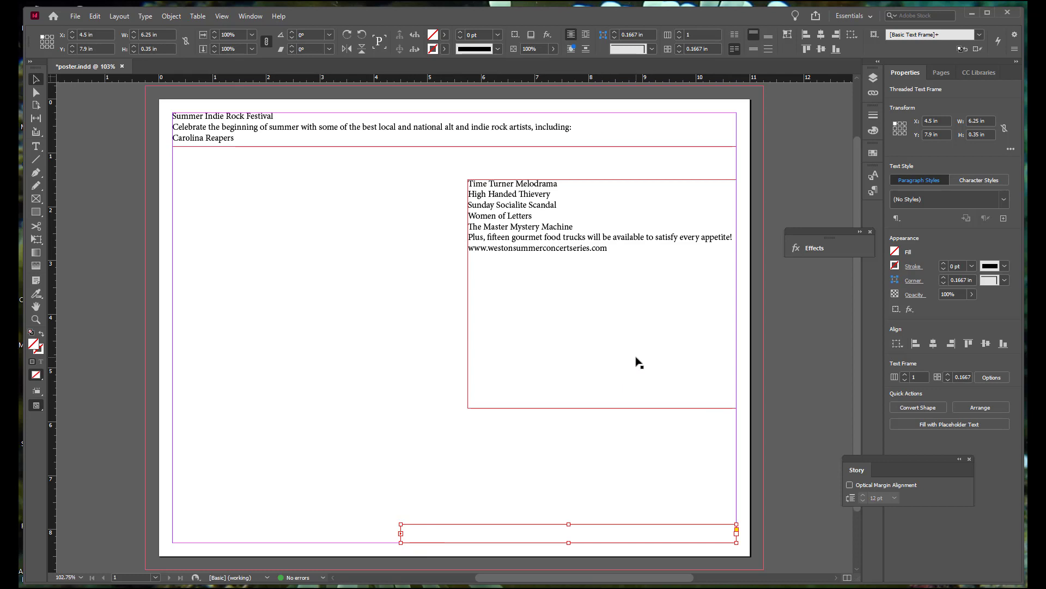
pyautogui.click(222, 17)
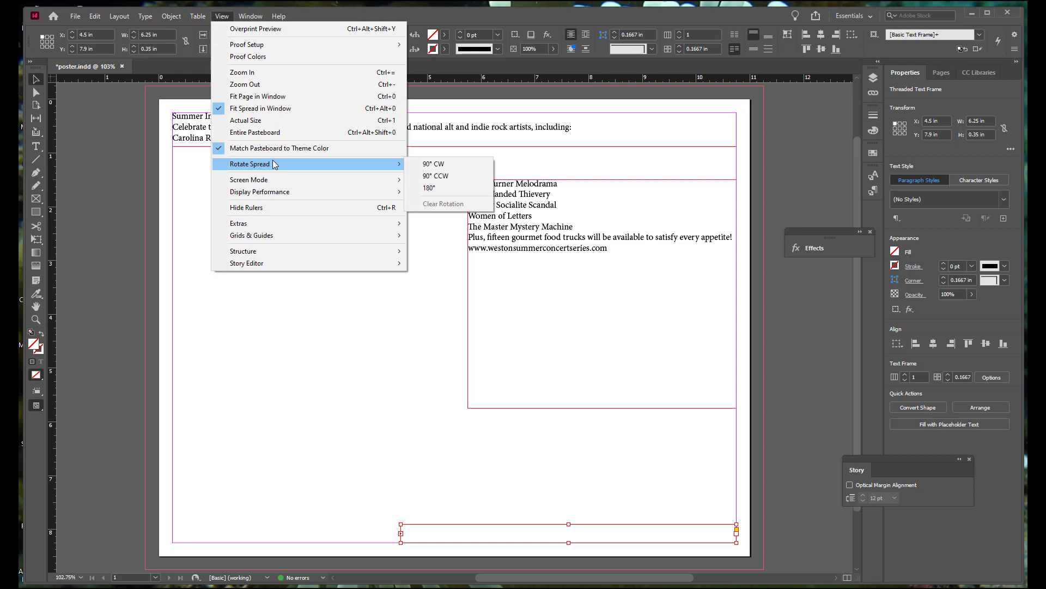
pyautogui.moveTo(274, 224)
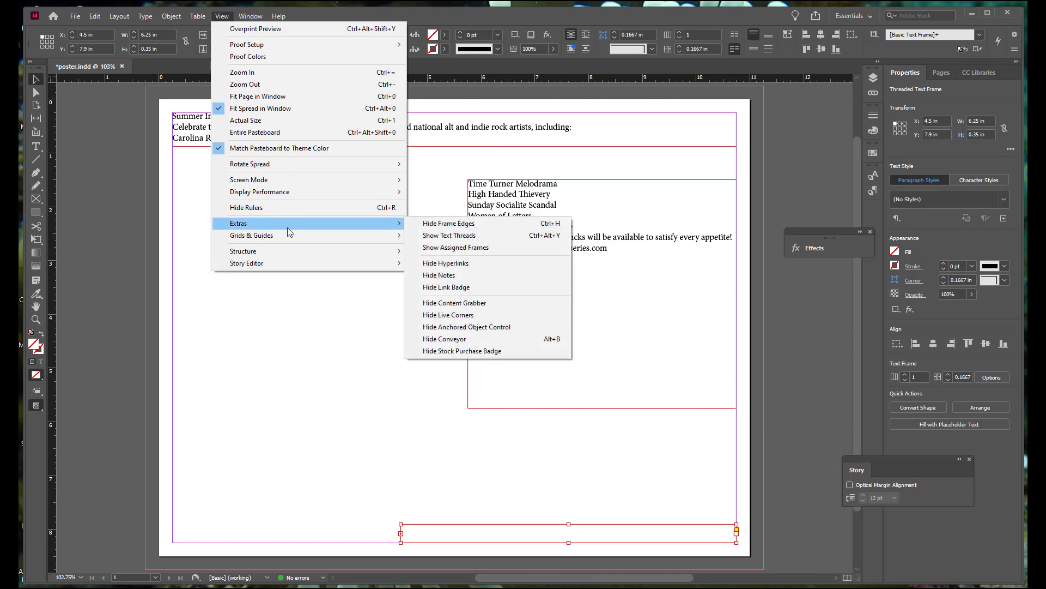
pyautogui.click(437, 236)
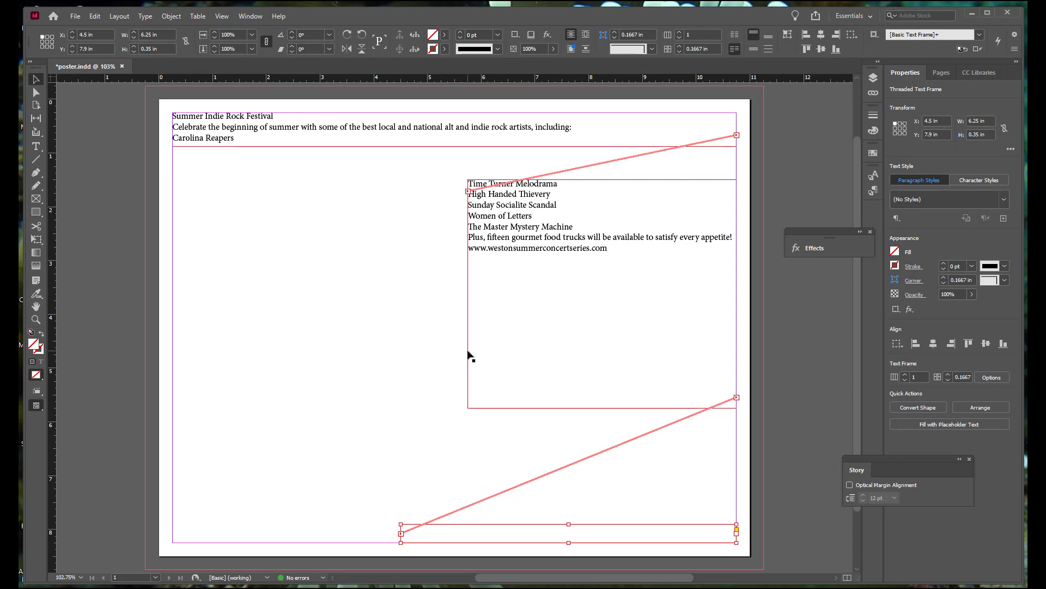
pyautogui.click(222, 16)
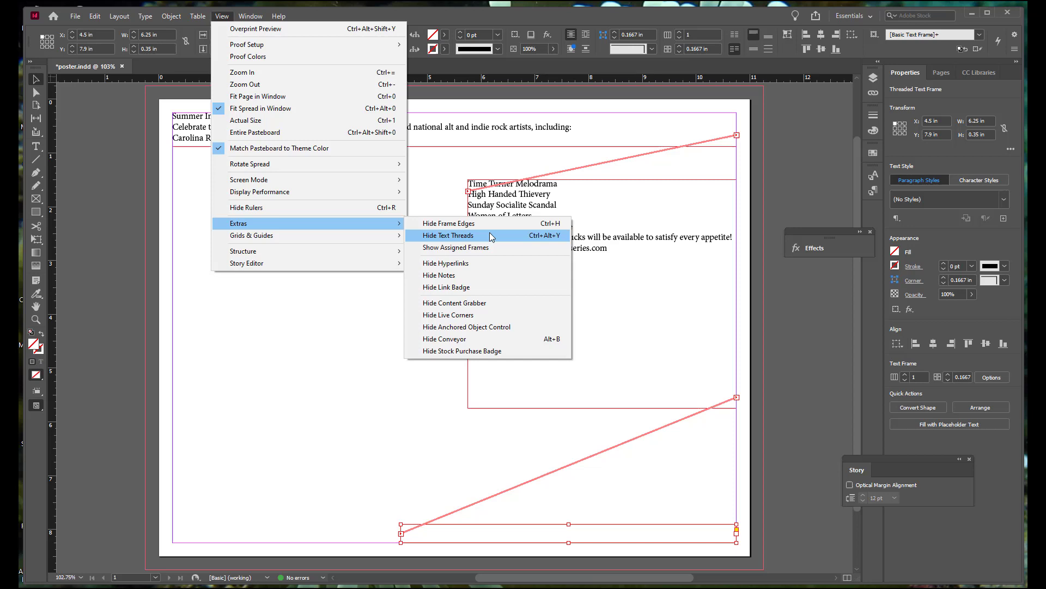
pyautogui.click(491, 237)
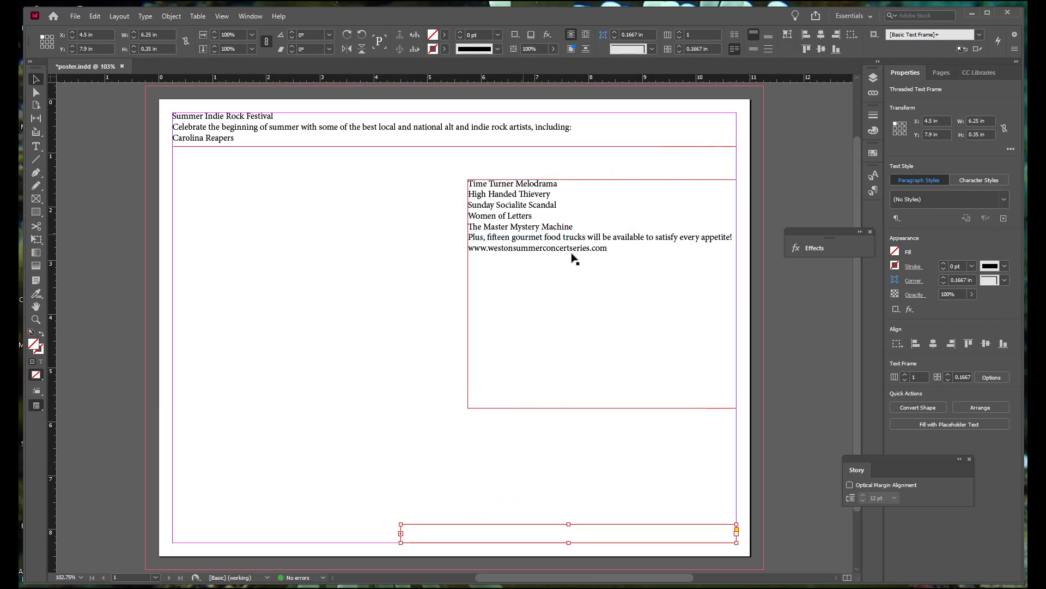
# - Insert a frame break after 'Festival' so the body text moves to the right-hand frame
pyautogui.click(276, 118)
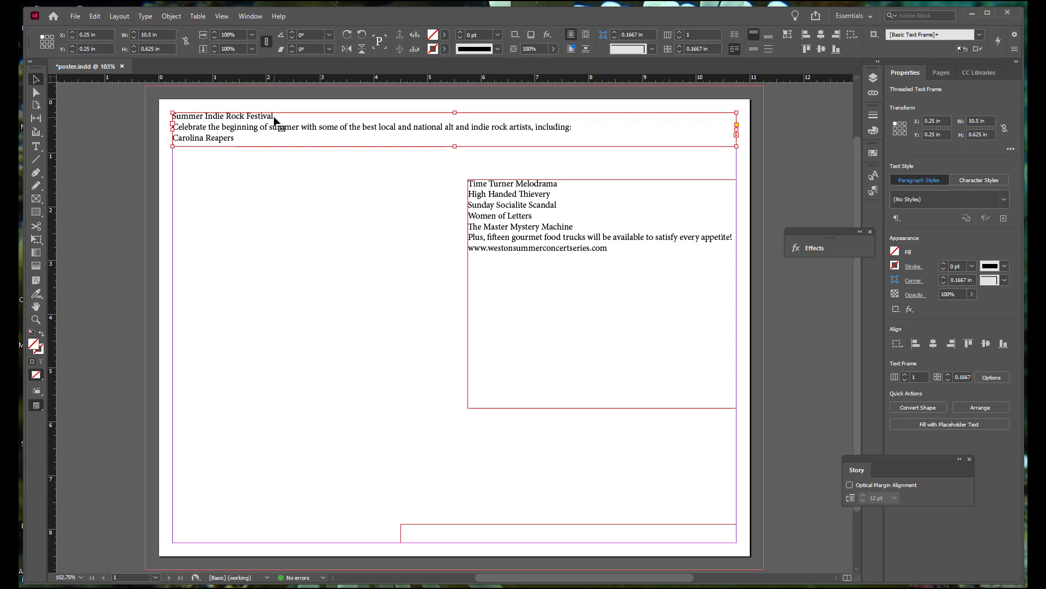
pyautogui.doubleClick(269, 117)
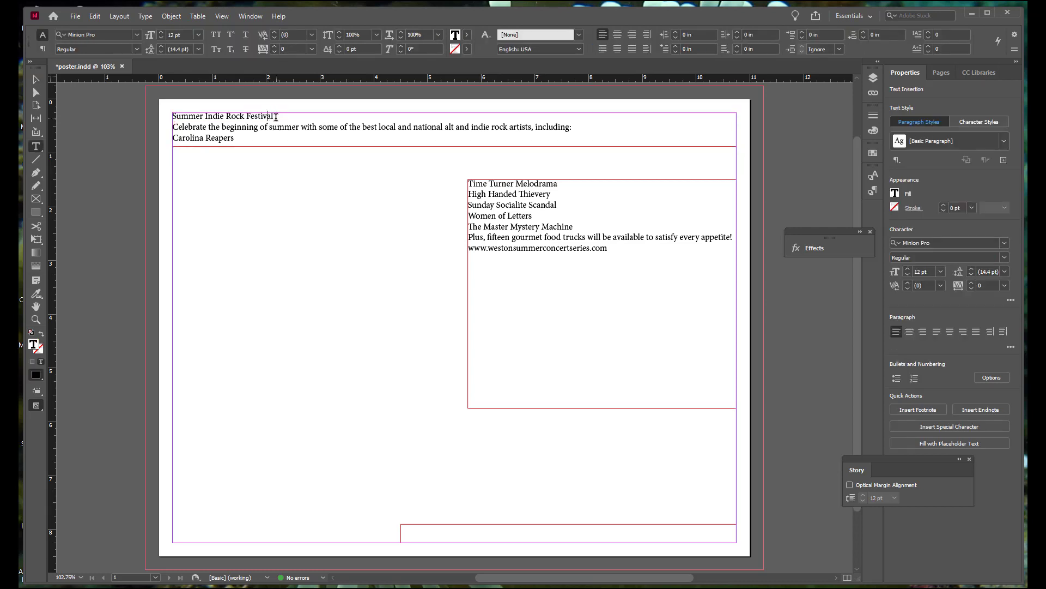
pyautogui.click(306, 128)
pyautogui.rightClick(274, 118)
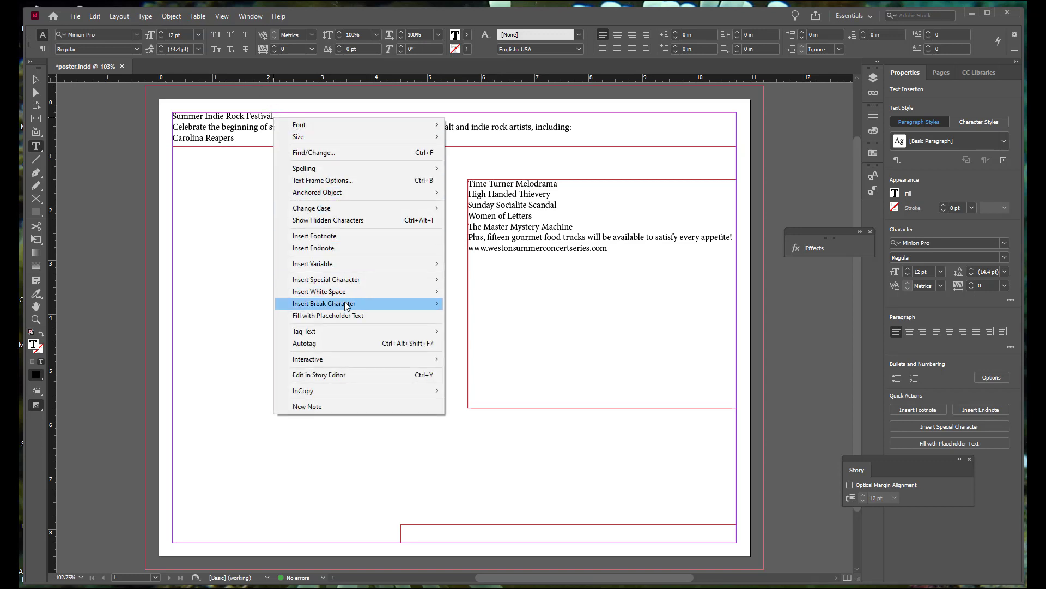
pyautogui.moveTo(347, 306)
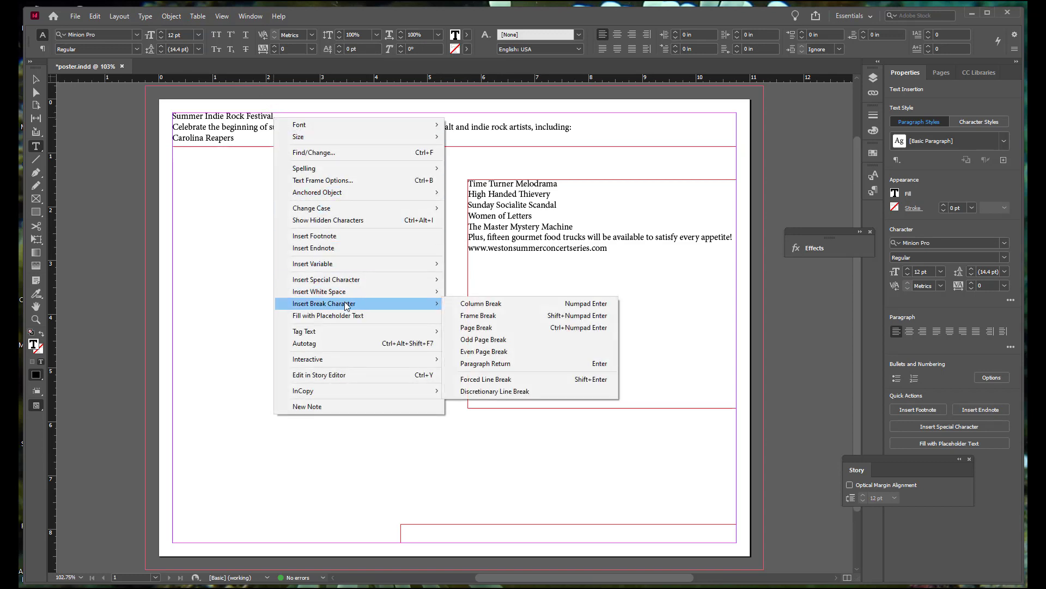
pyautogui.click(502, 320)
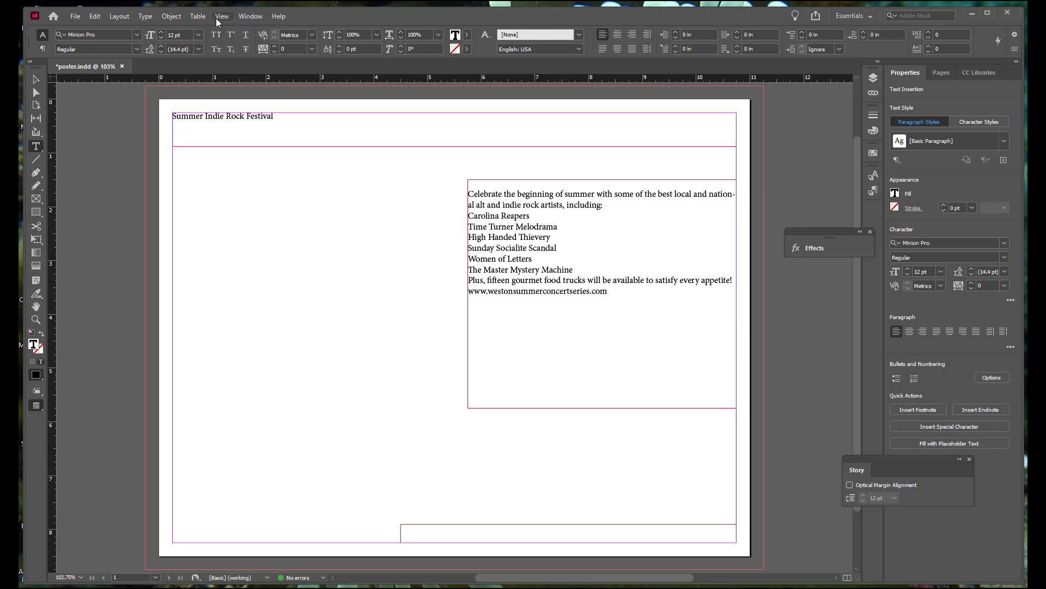
# - Turn on Show Hidden Characters and delete the empty first paragraph in the right-hand frame
pyautogui.click(145, 17)
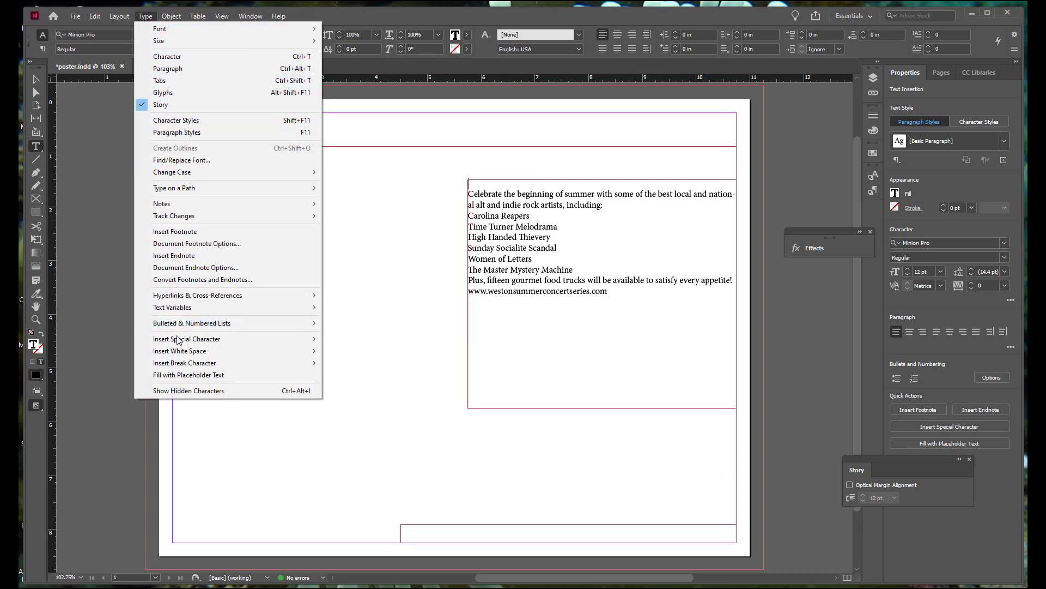
pyautogui.click(180, 391)
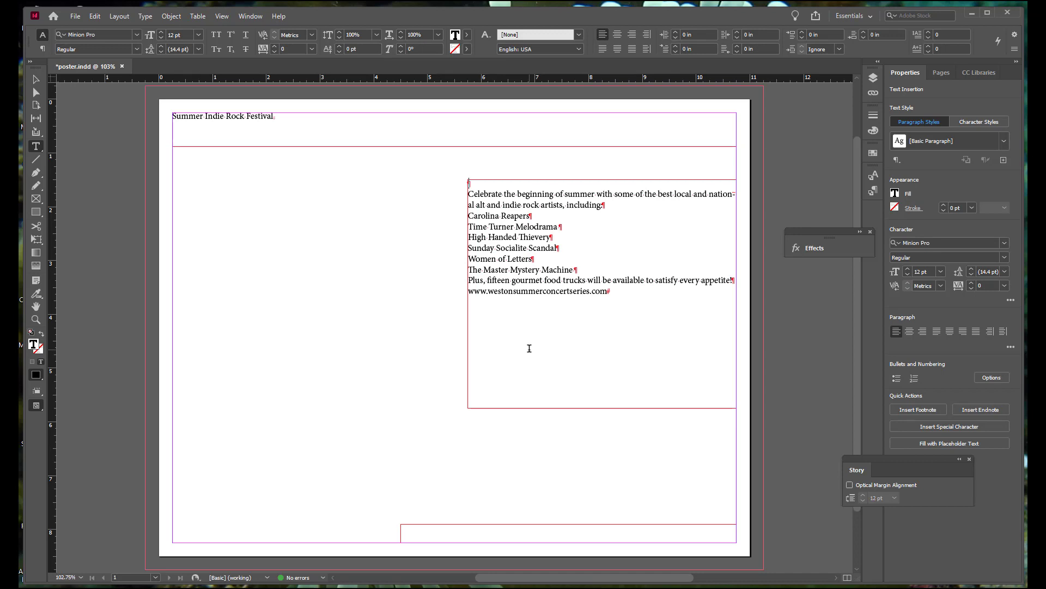
pyautogui.press('Delete')
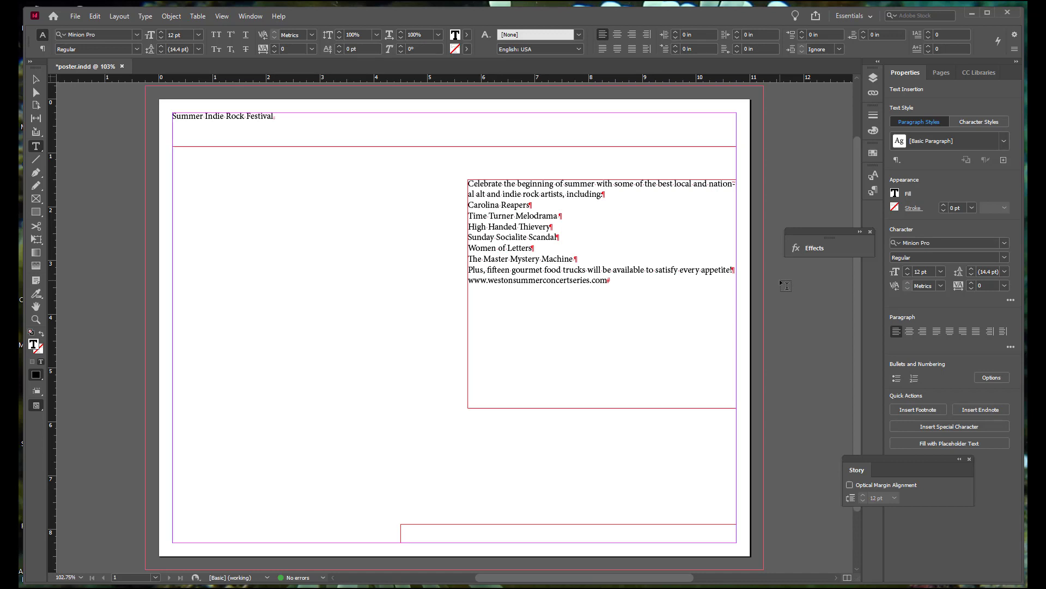
# - Insert a frame break after 'every appetite!' and delete the empty line left above the URL
pyautogui.rightClick(732, 270)
pyautogui.moveTo(774, 460)
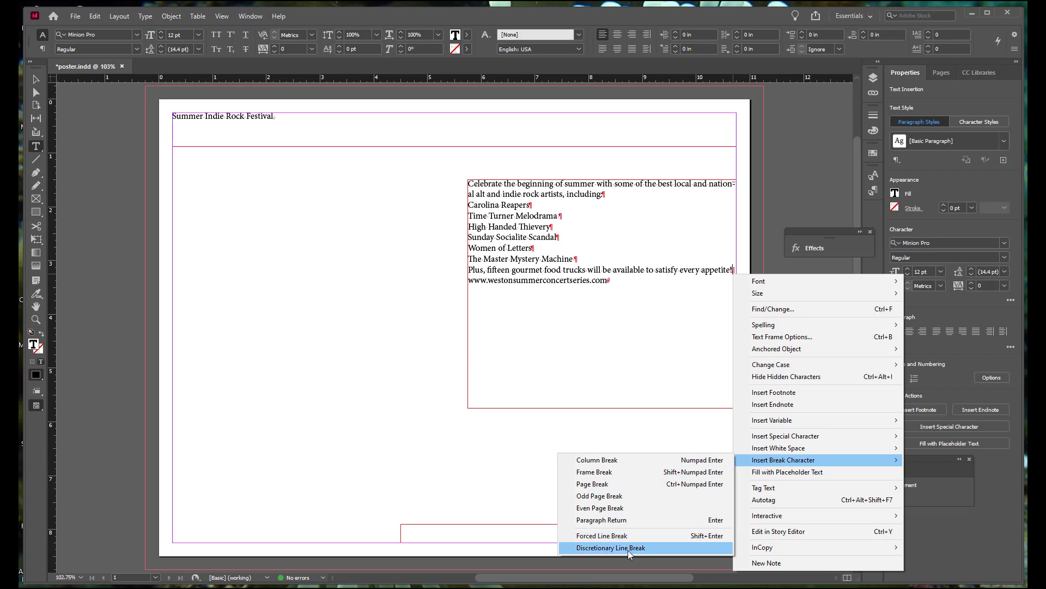
pyautogui.click(632, 473)
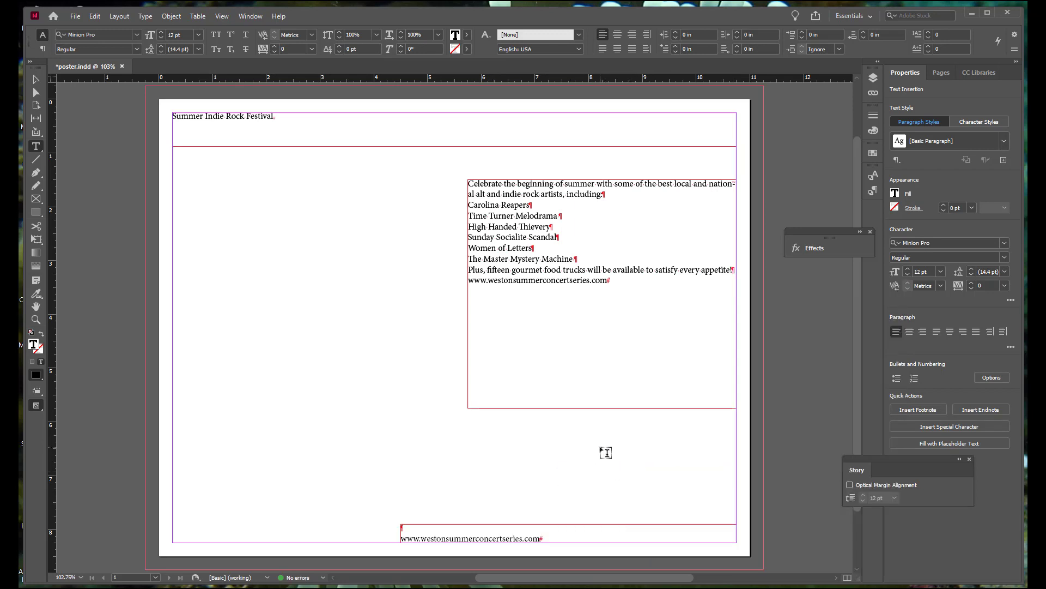
pyautogui.press('BackSpace')
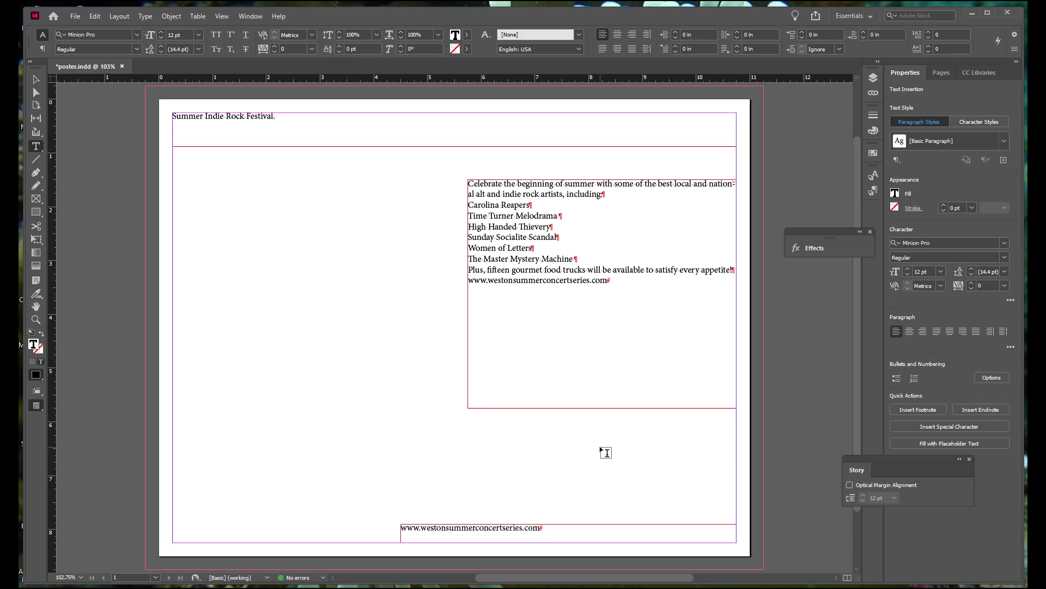
pyautogui.press('Escape')
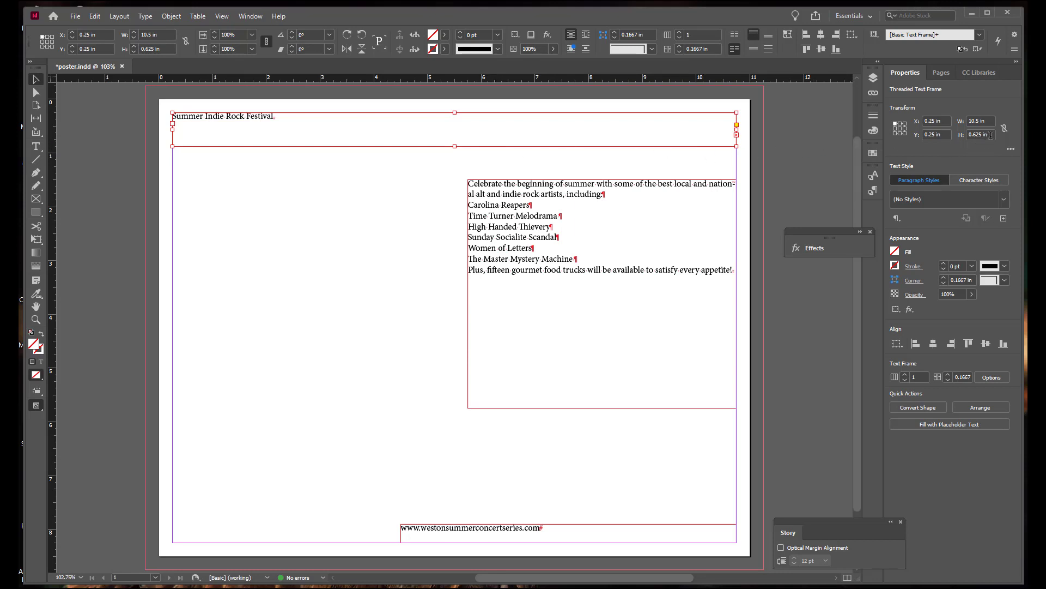
# - Change the headline frame's height from 0.625 in to 0.7 in
pyautogui.doubleClick(981, 134)
pyautogui.write('7')
pyautogui.press('Return')
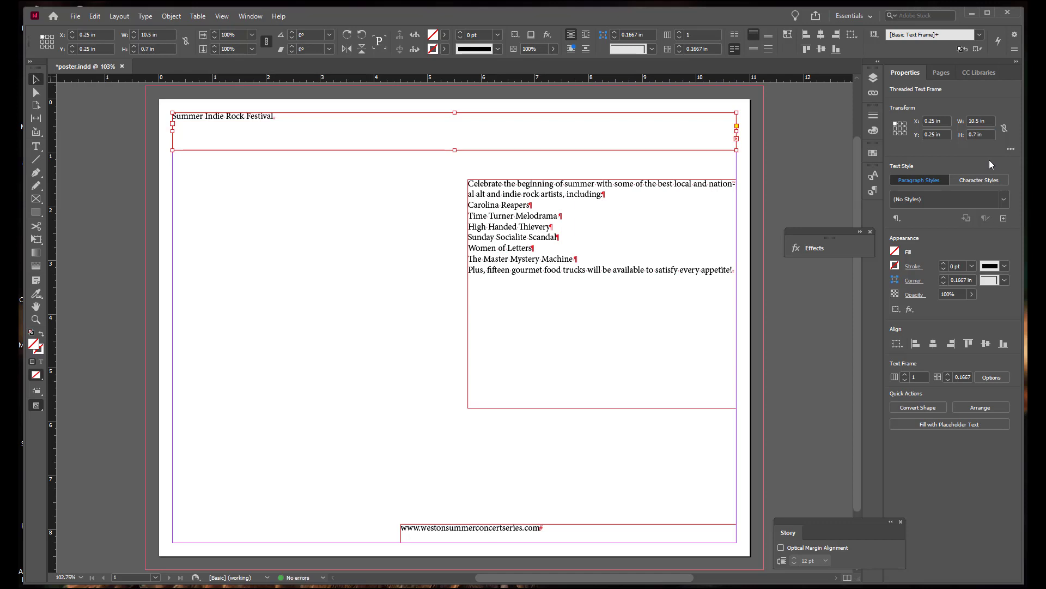
# - Set the Summer Indie Rock Festival headline in ATC Onyx Bold, keeping the size at 60 pt
pyautogui.tripleClick(238, 117)
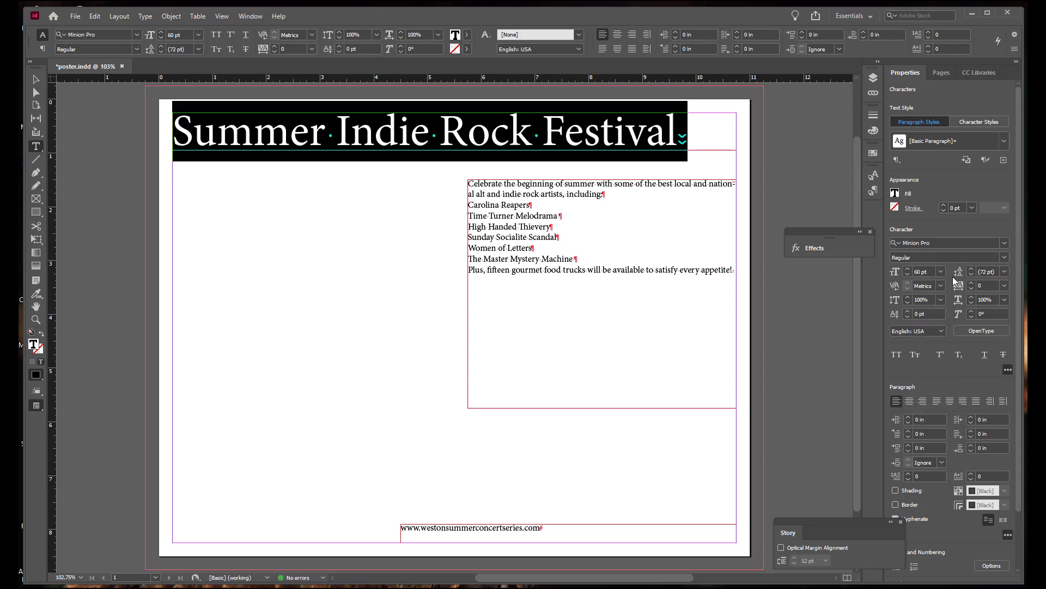
pyautogui.doubleClick(935, 243)
pyautogui.click(935, 243)
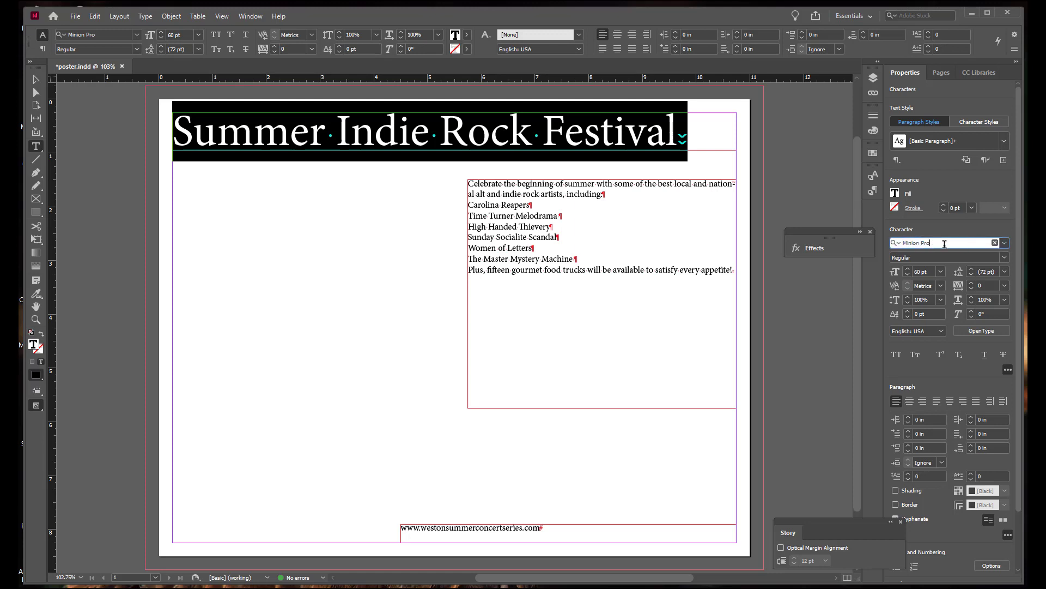
pyautogui.click(894, 244)
pyautogui.write('atc')
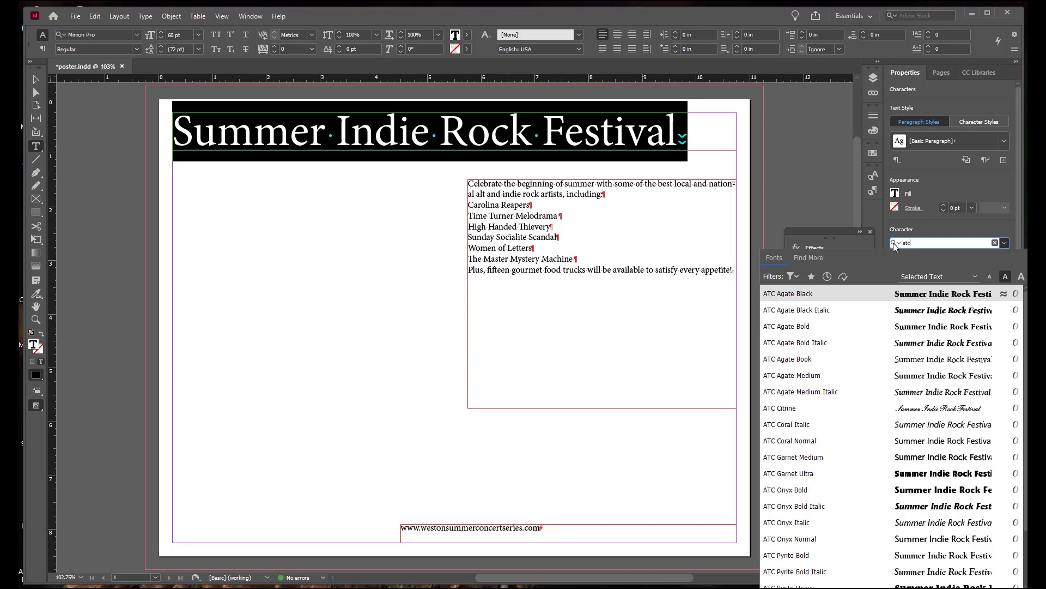
pyautogui.click(815, 494)
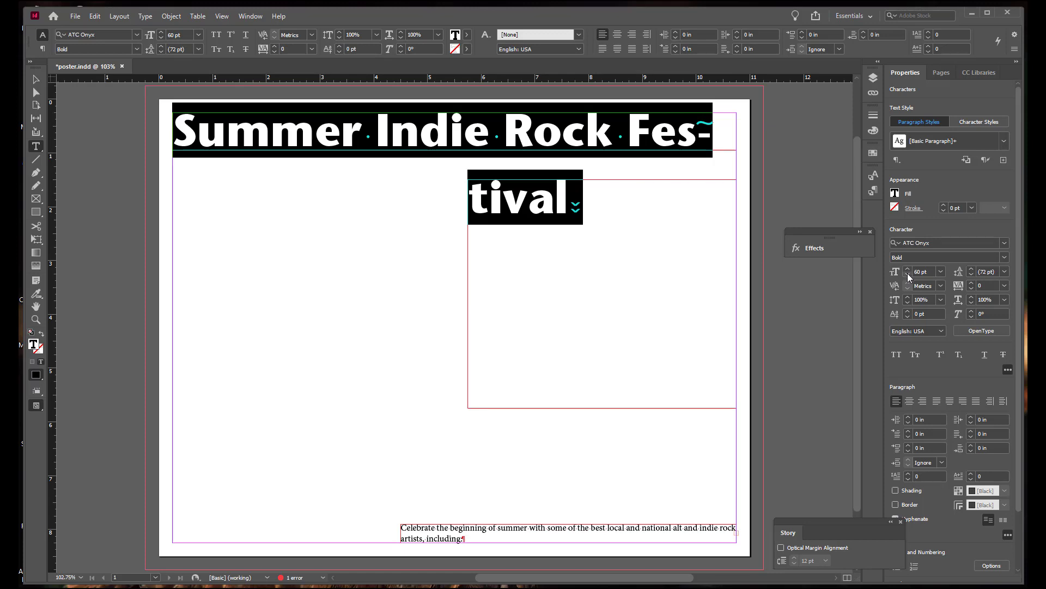
pyautogui.click(908, 273)
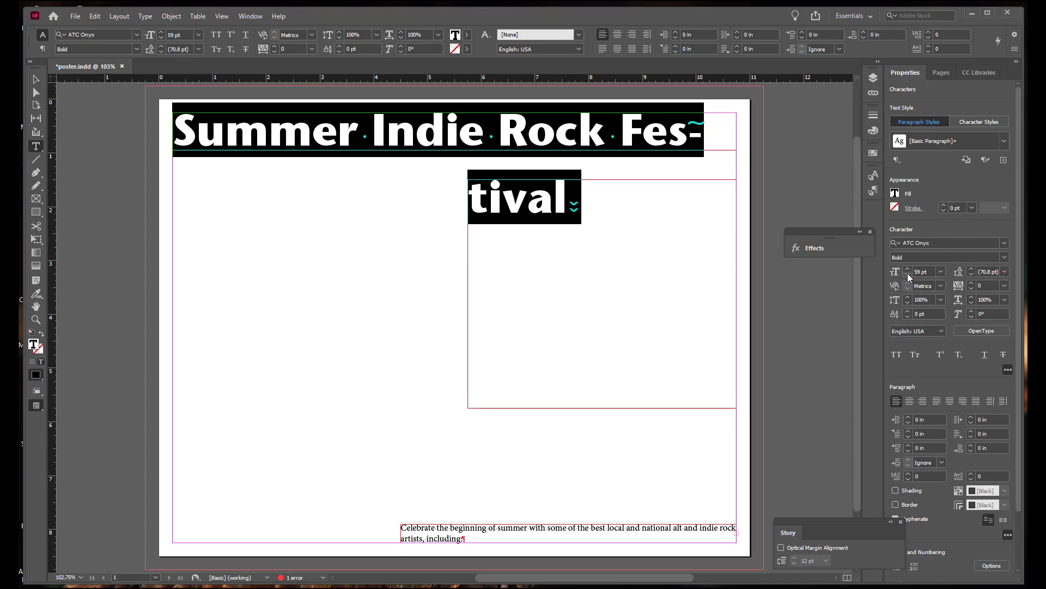
pyautogui.click(906, 266)
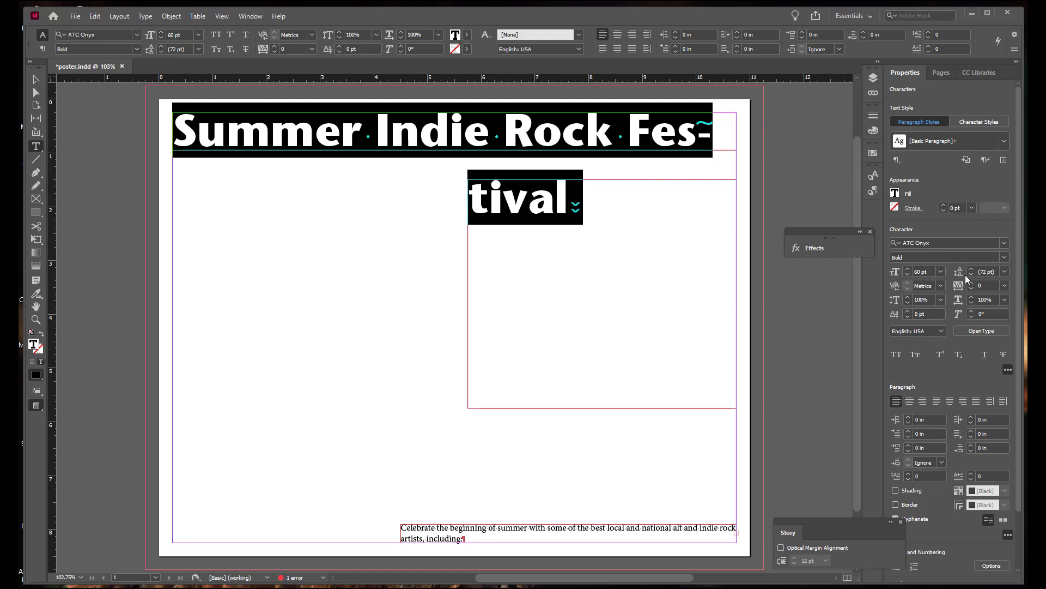
# - Give the headline 80% horizontal scale and All Caps, then justify all lines across the frame
pyautogui.click(995, 299)
pyautogui.moveTo(994, 299); pyautogui.dragTo(965, 307)
pyautogui.press('Tab')
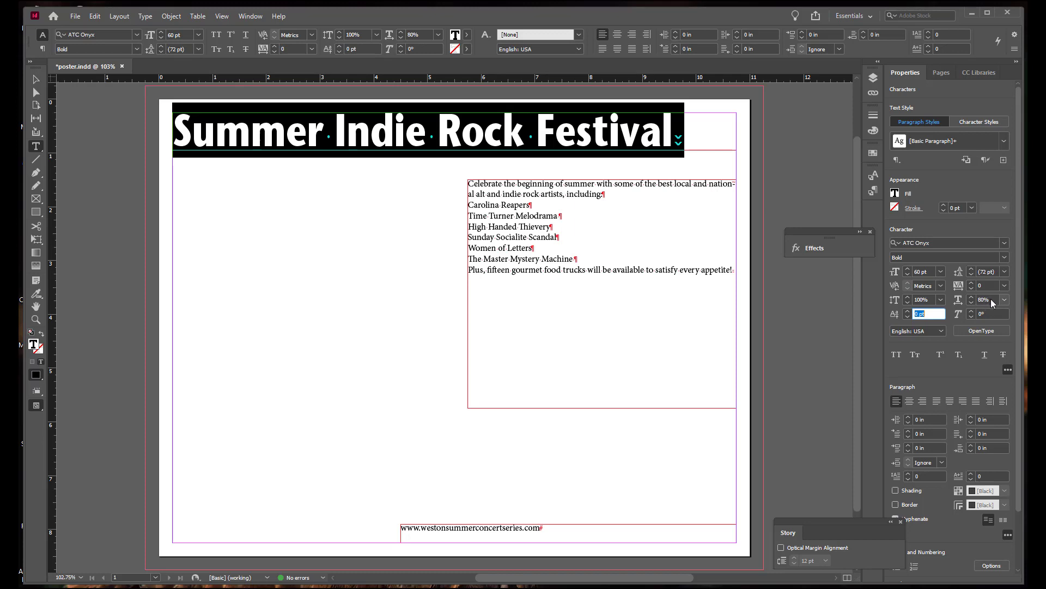
pyautogui.click(895, 355)
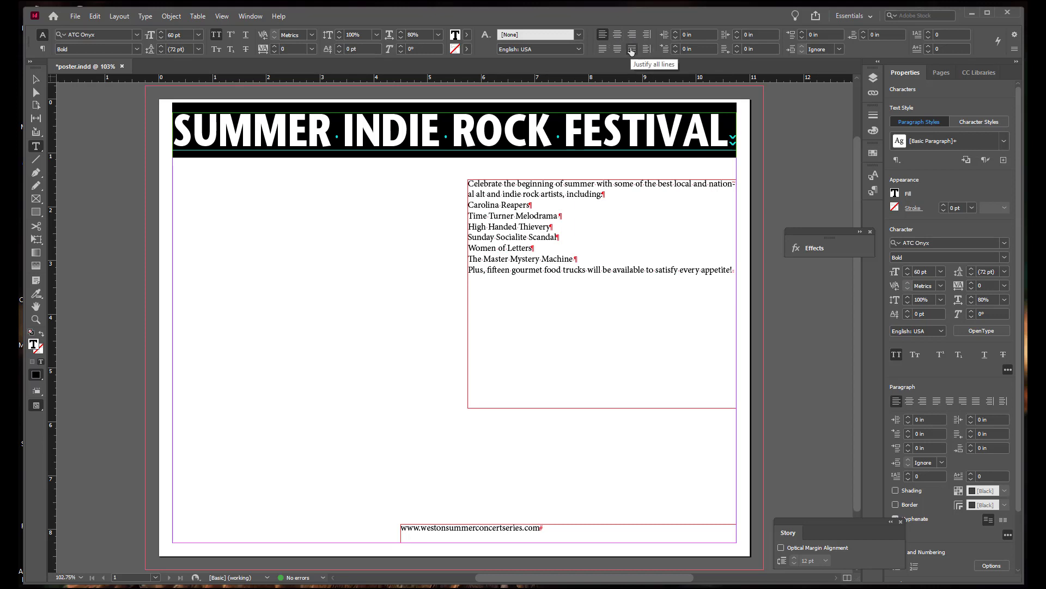
pyautogui.click(631, 49)
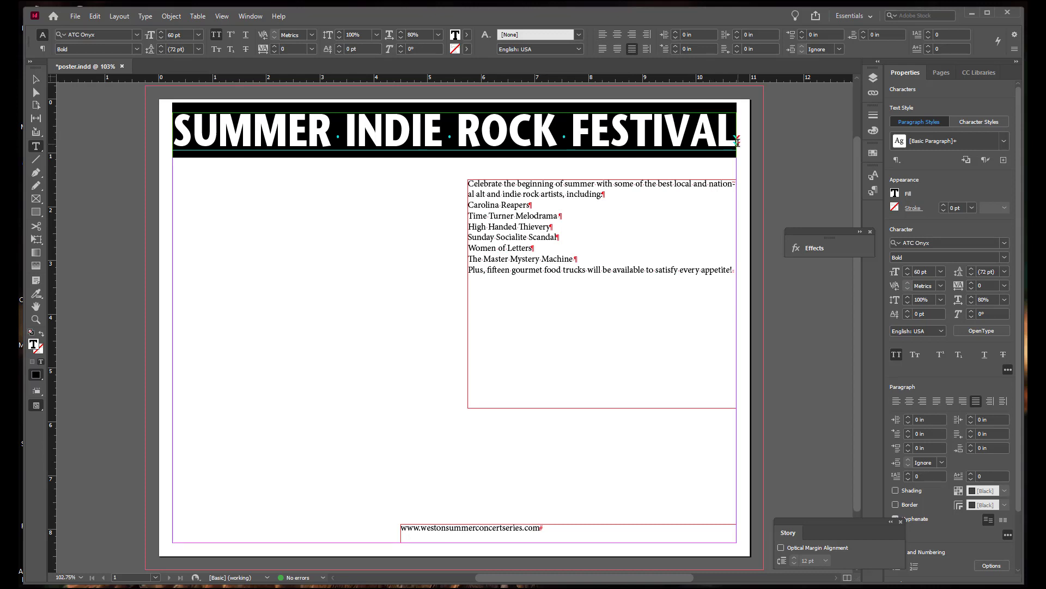
pyautogui.click(738, 141)
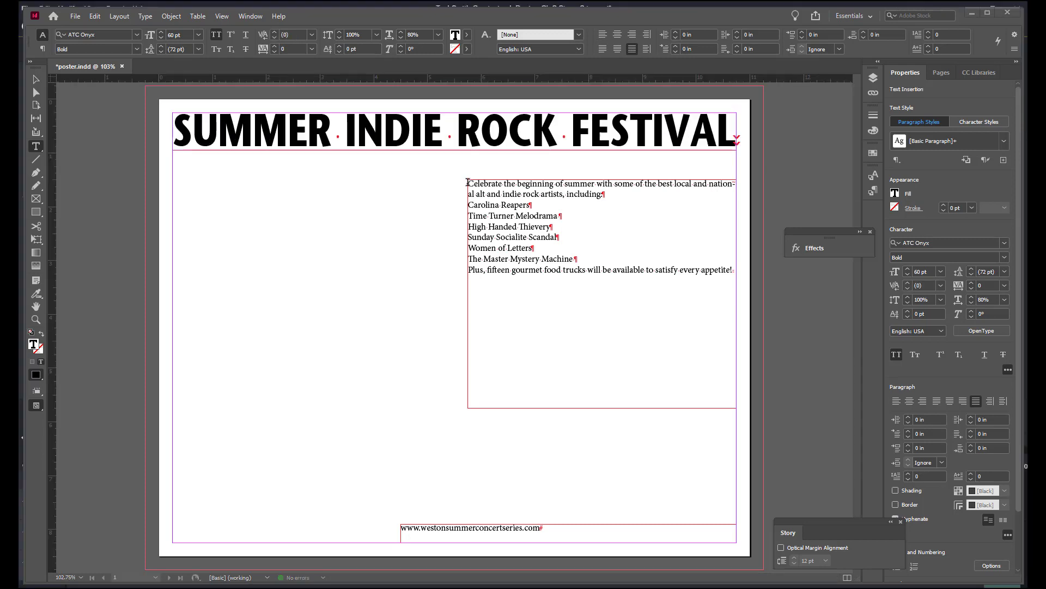
# - Select the whole body story and set its size to 20 pt
pyautogui.moveTo(467, 182); pyautogui.dragTo(739, 265)
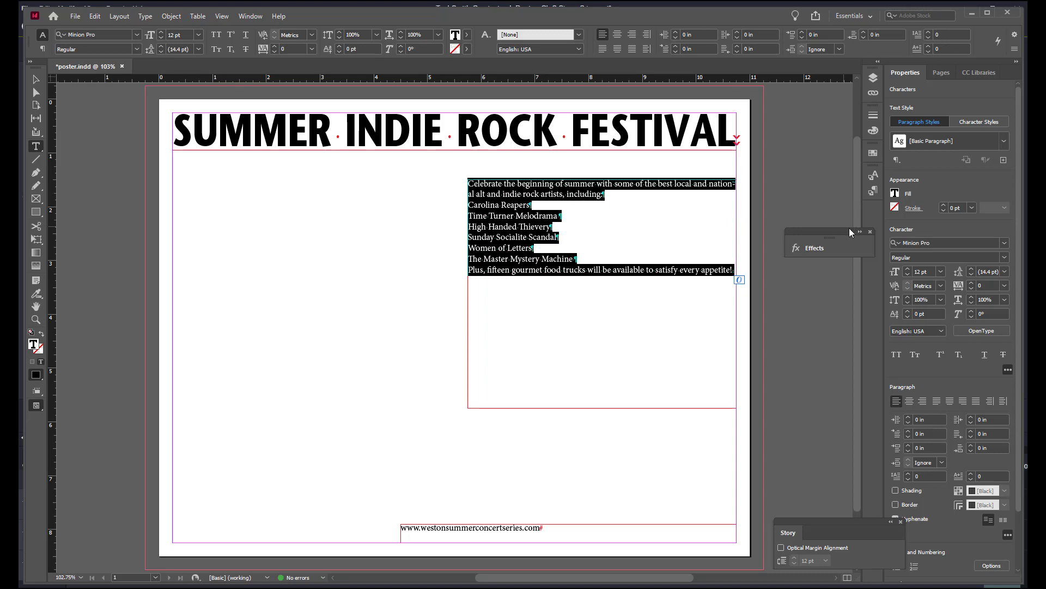
pyautogui.click(941, 272)
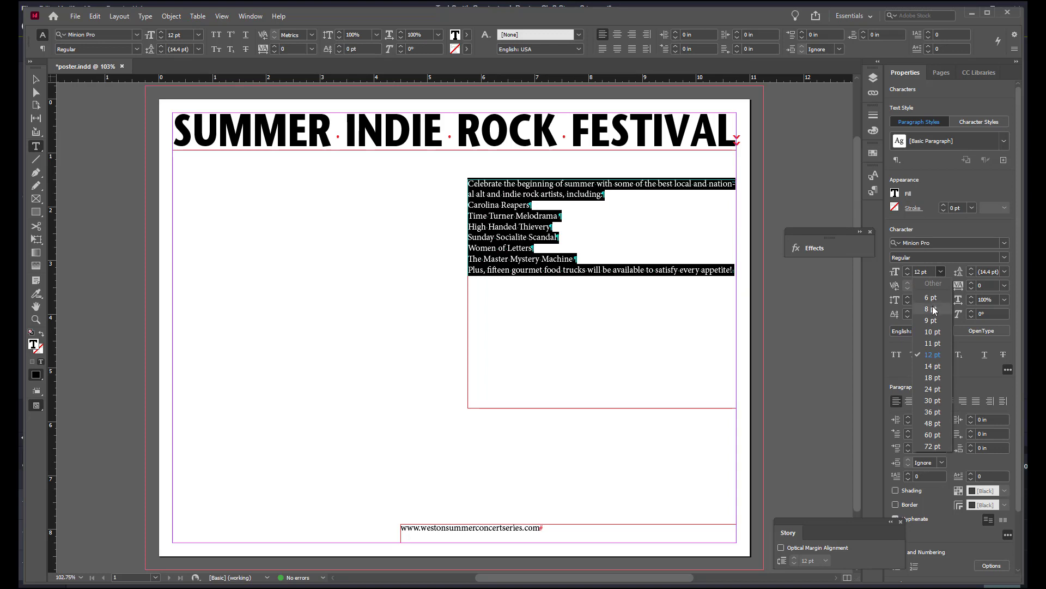
pyautogui.click(933, 378)
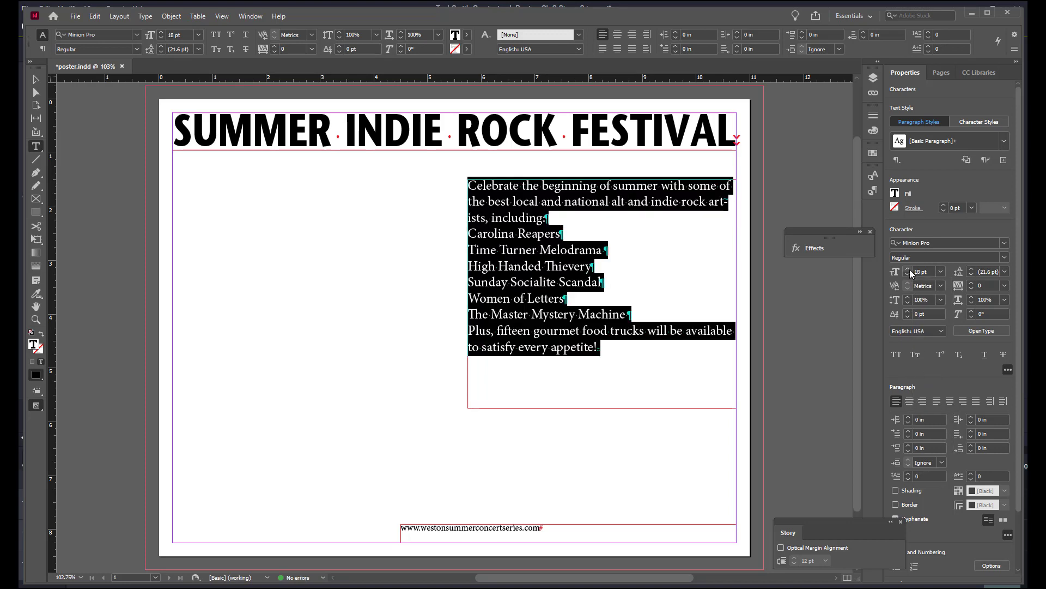
pyautogui.click(908, 269)
pyautogui.click(909, 269)
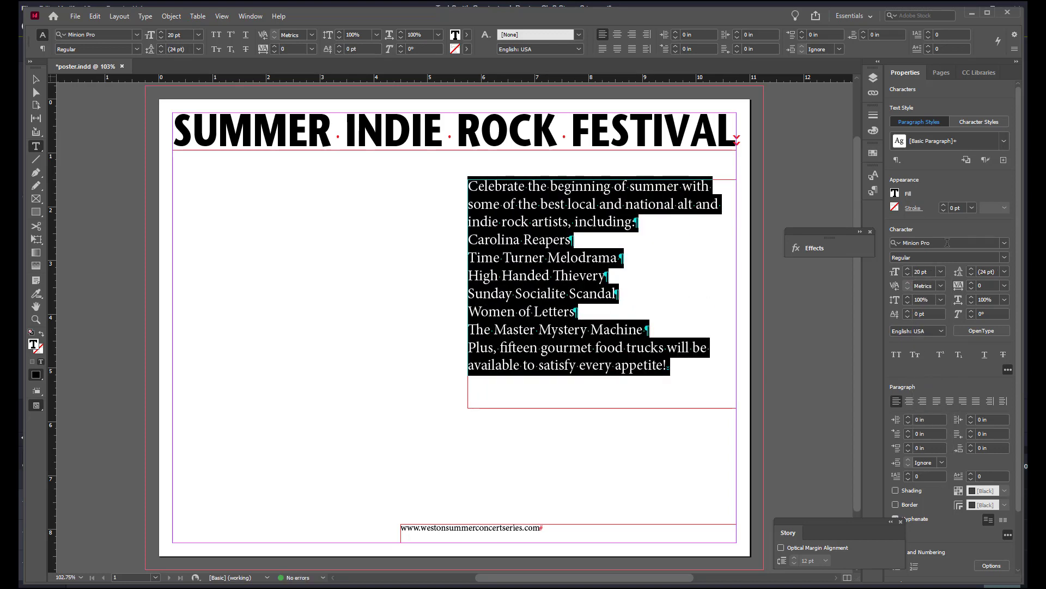
# - Change the body text font to ATC Onyx Normal
pyautogui.click(918, 243)
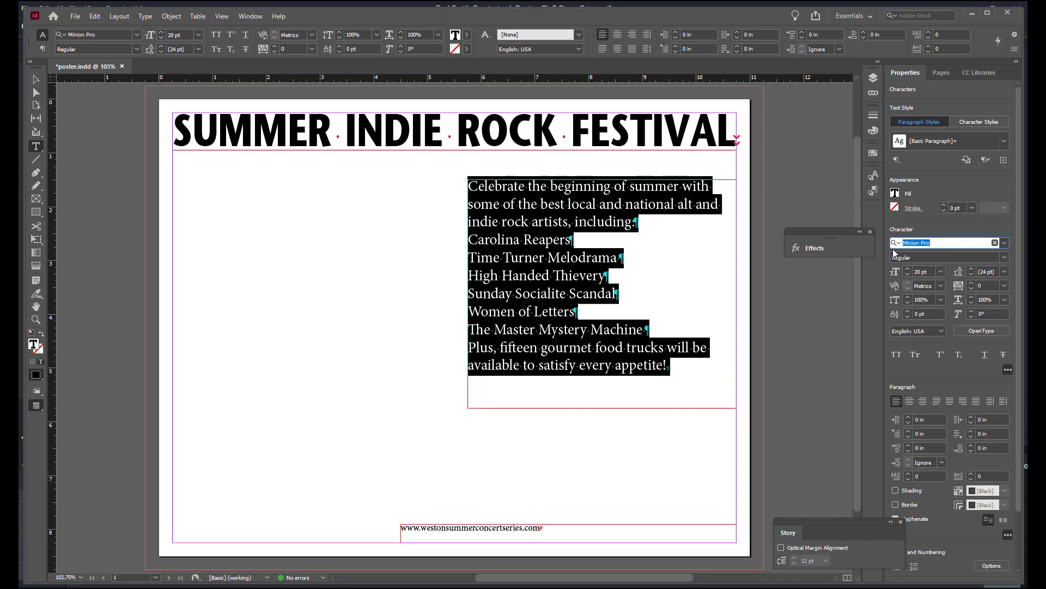
pyautogui.write('ATC o')
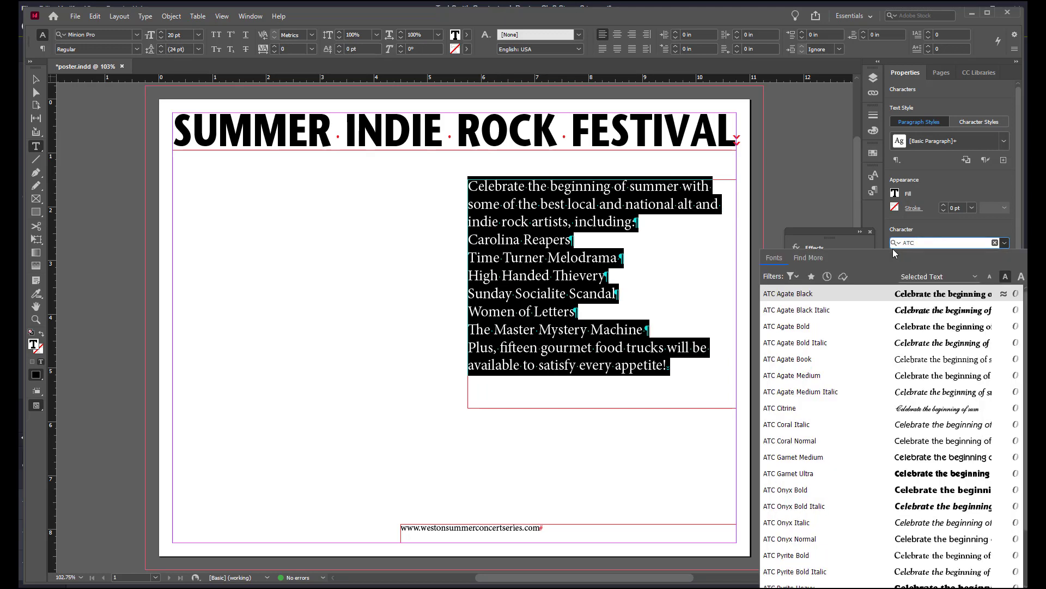
pyautogui.click(931, 342)
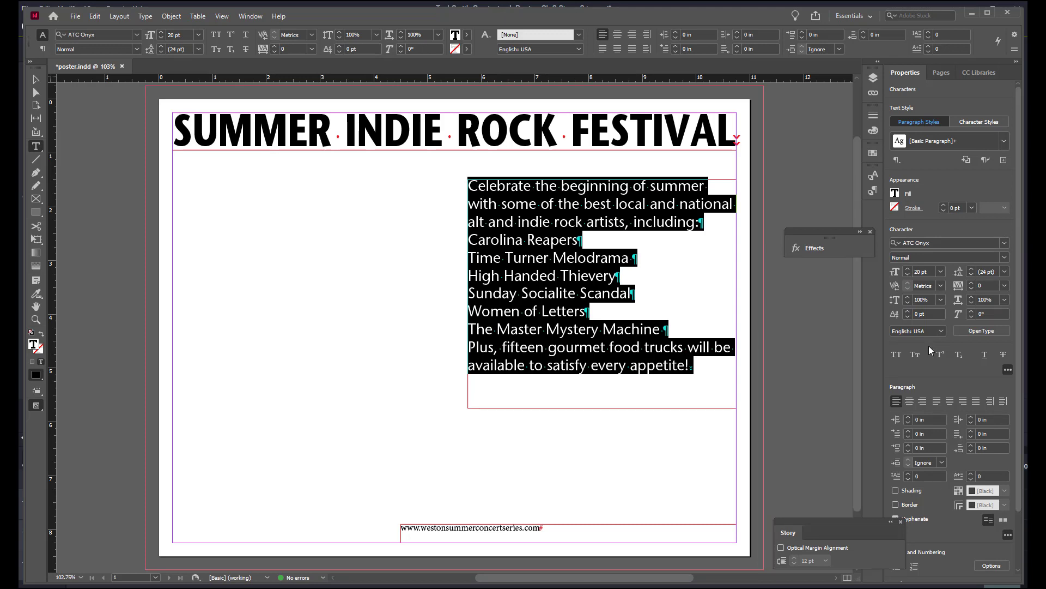
pyautogui.click(505, 527)
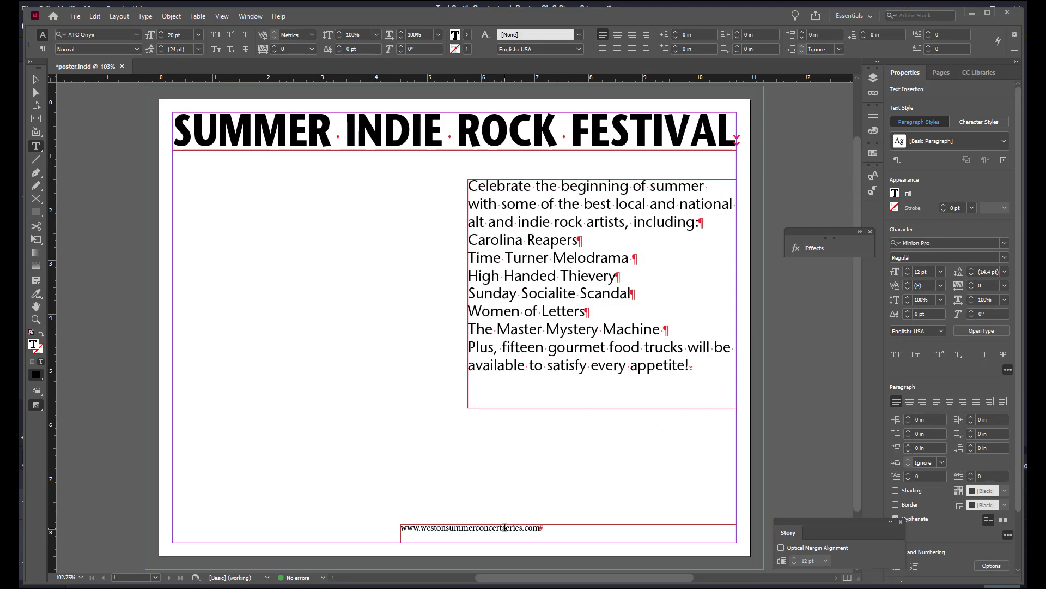
# - Set the website URL line in ATC Garnet Medium at 24 pt
pyautogui.doubleClick(506, 528)
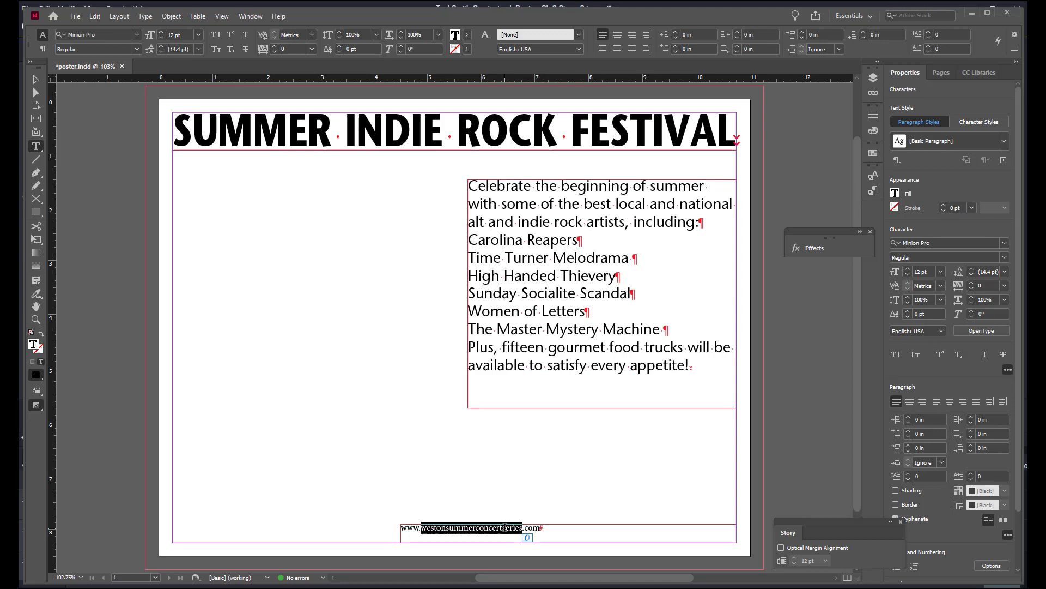
pyautogui.tripleClick(505, 527)
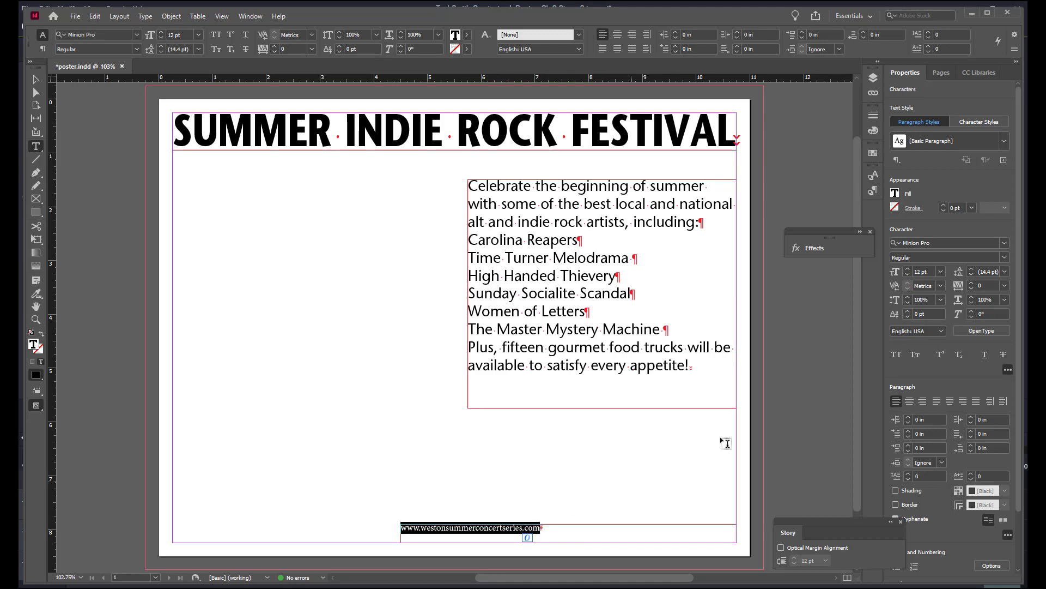
pyautogui.click(941, 271)
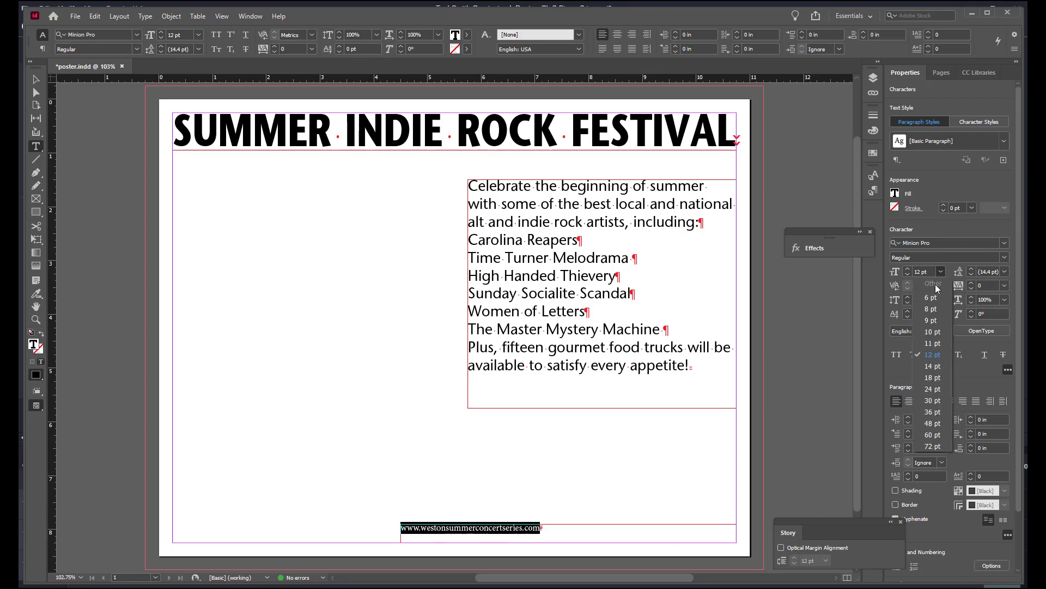
pyautogui.click(943, 387)
pyautogui.doubleClick(928, 242)
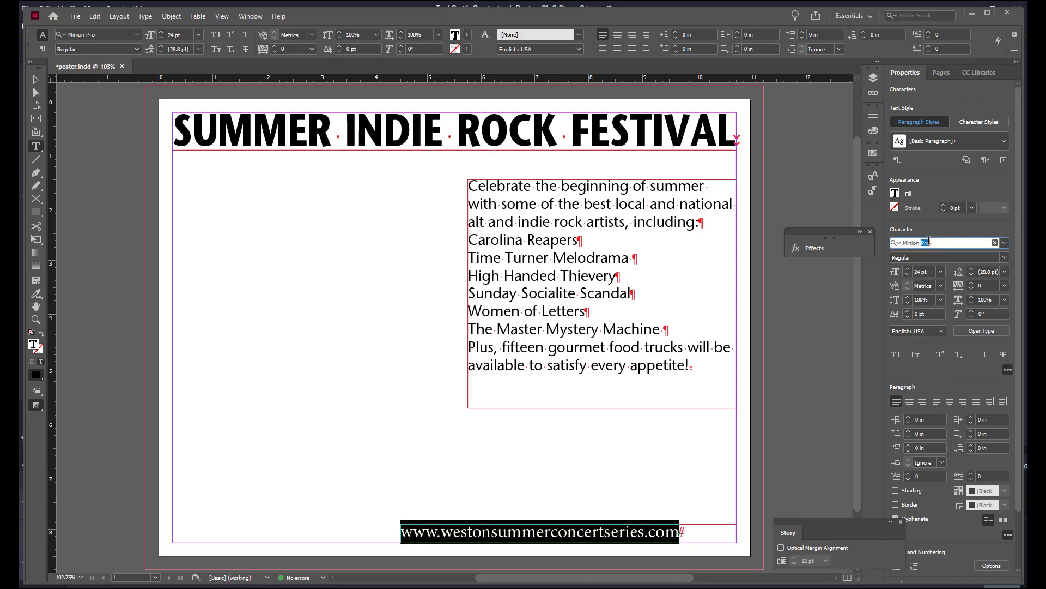
pyautogui.moveTo(929, 242); pyautogui.dragTo(899, 242)
pyautogui.write('atc')
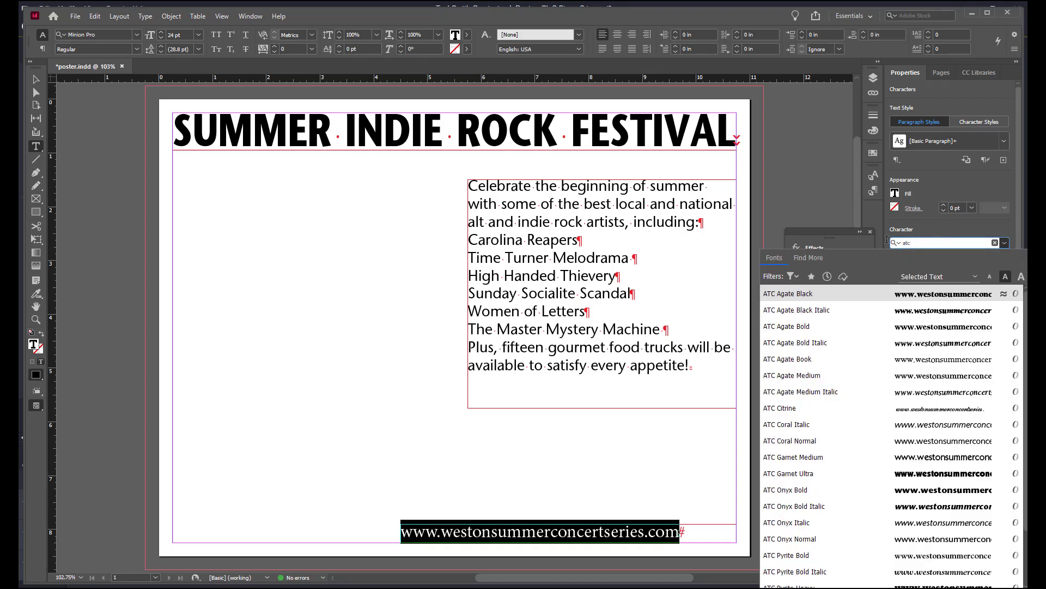
pyautogui.write(' g')
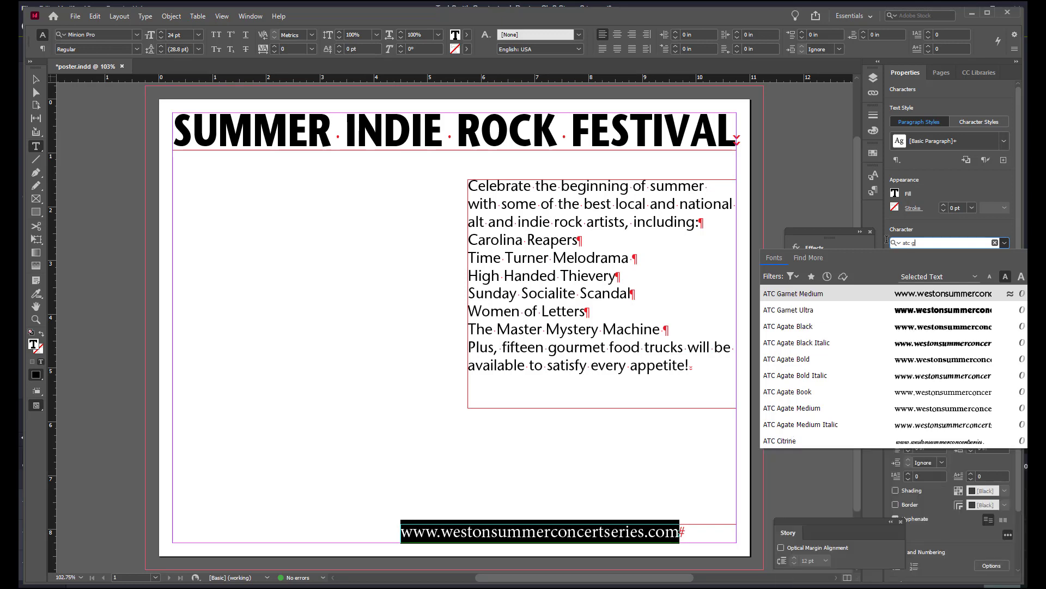
pyautogui.click(856, 293)
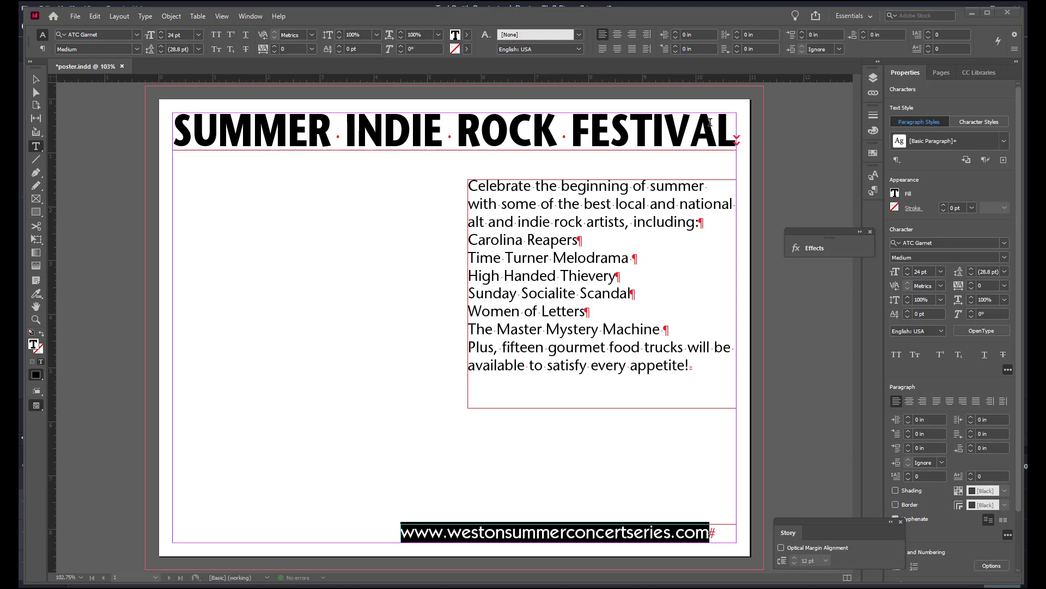
# - Right-align the URL, then begin selecting the band-name lines in the body text
pyautogui.hotkey('ctrl', 'alt', 'i')
pyautogui.press('F7')
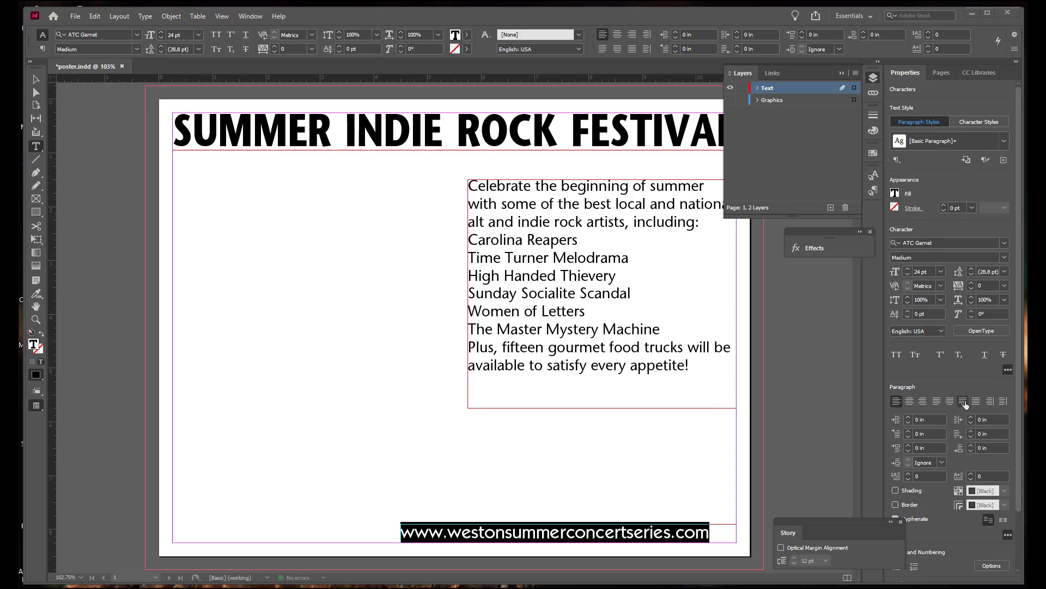
pyautogui.click(921, 402)
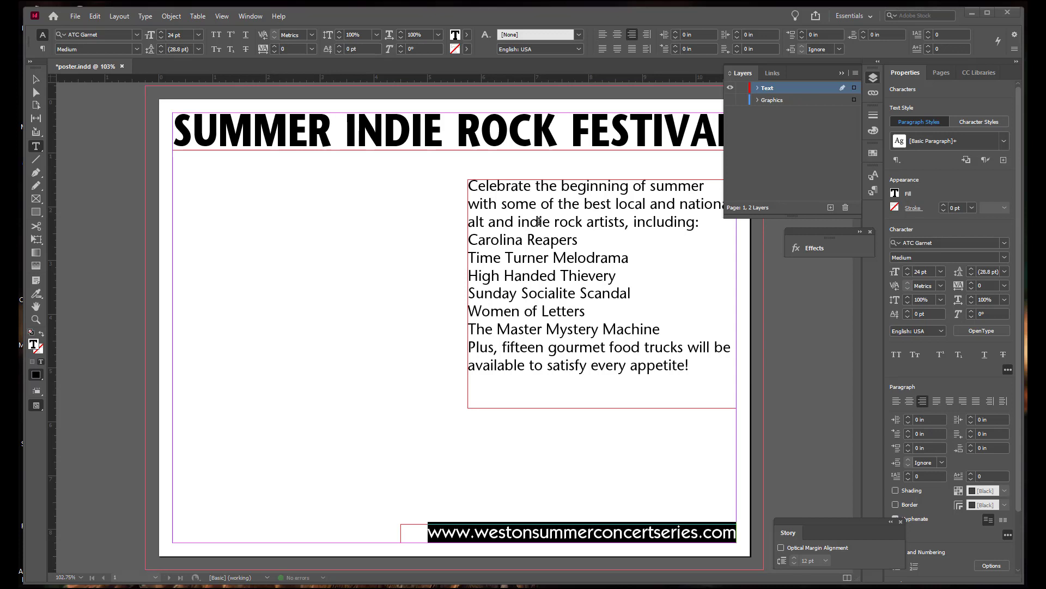
pyautogui.moveTo(538, 222); pyautogui.dragTo(593, 279)
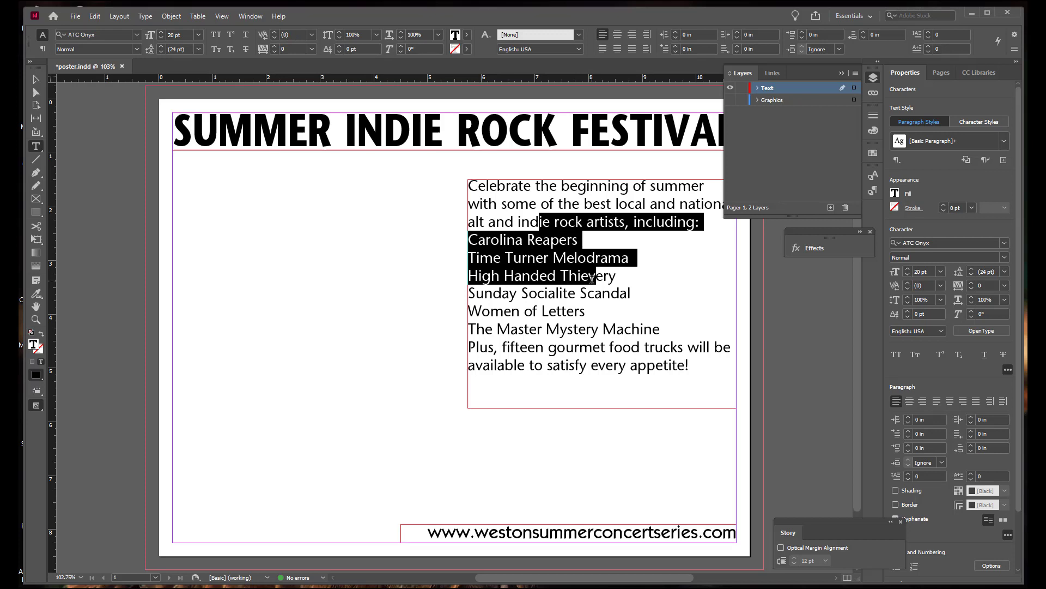
# - Give the band-name paragraphs 0.0625 in space after, after first trying 0.125 in
pyautogui.moveTo(592, 278); pyautogui.dragTo(583, 330)
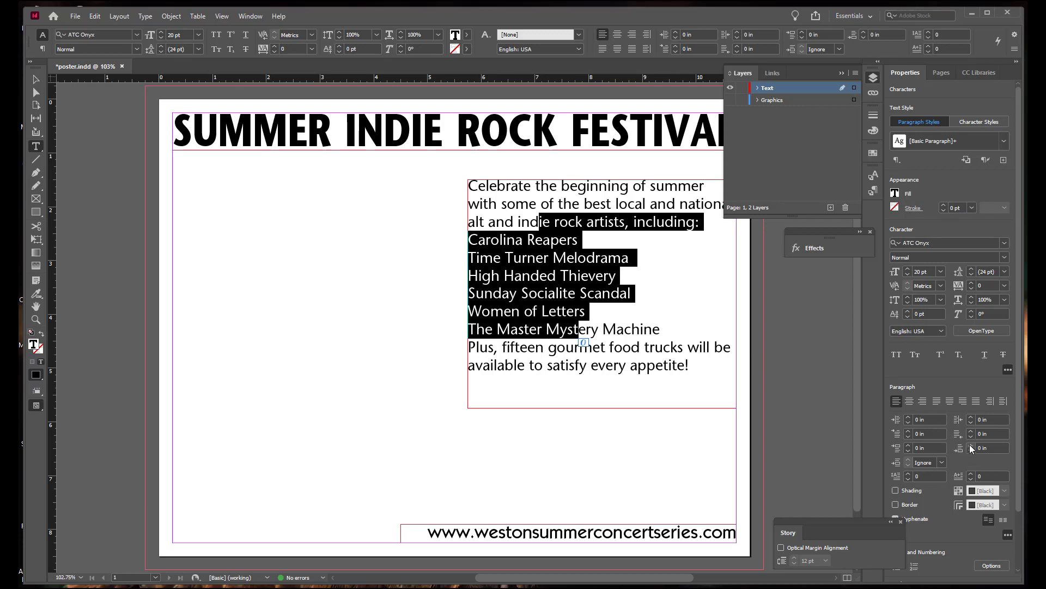
pyautogui.click(972, 452)
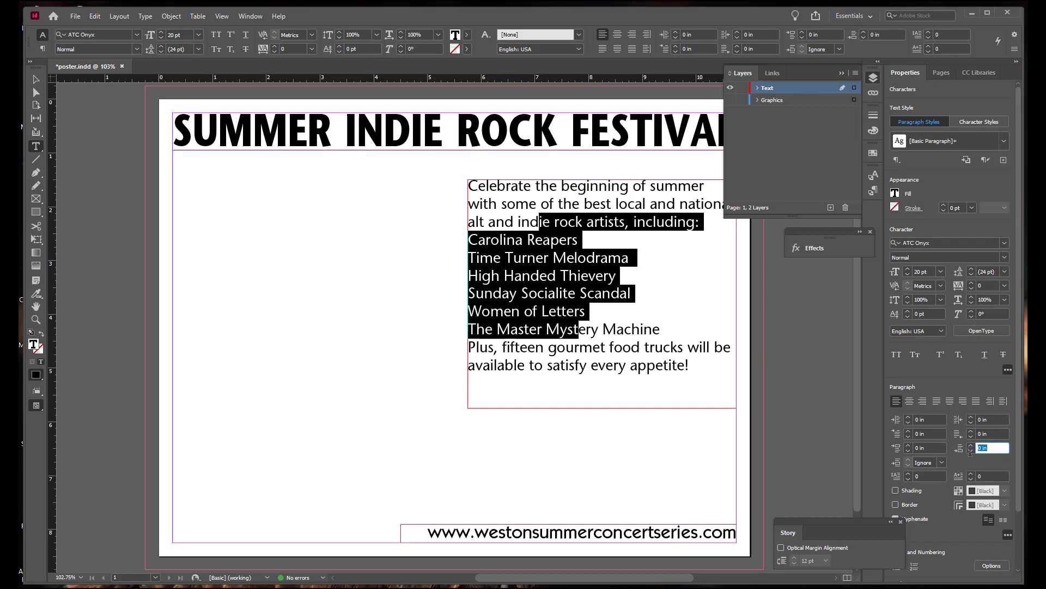
pyautogui.write('.125')
pyautogui.press('Return')
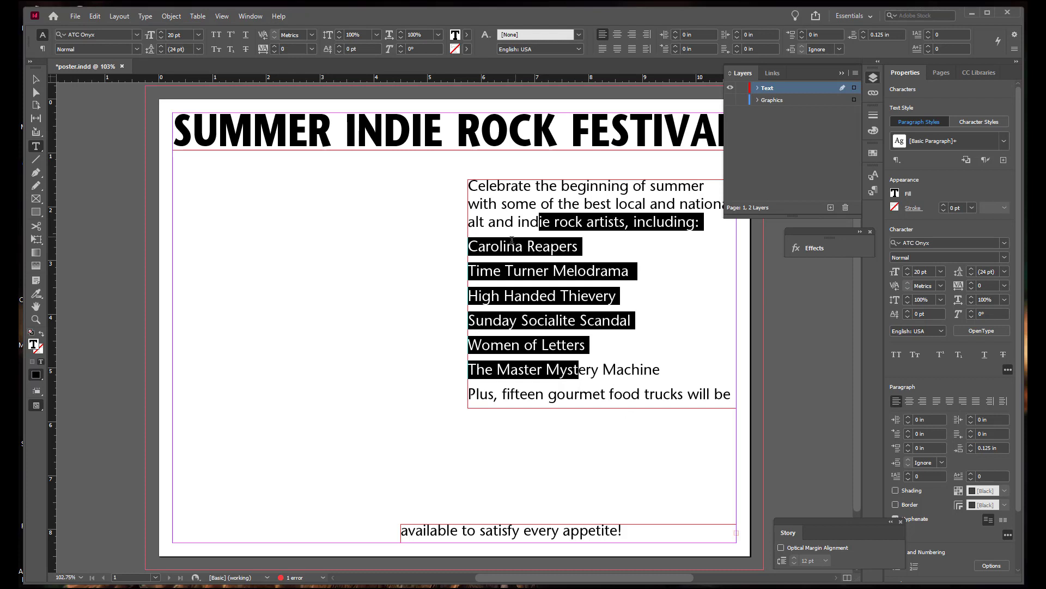
pyautogui.click(511, 246)
pyautogui.moveTo(512, 245); pyautogui.dragTo(567, 344)
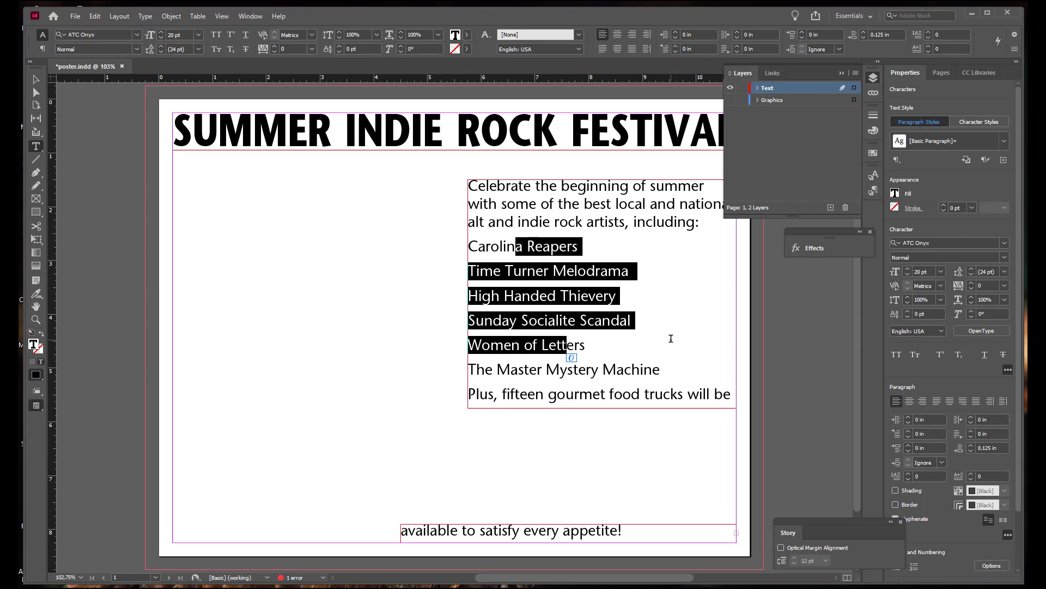
pyautogui.click(970, 451)
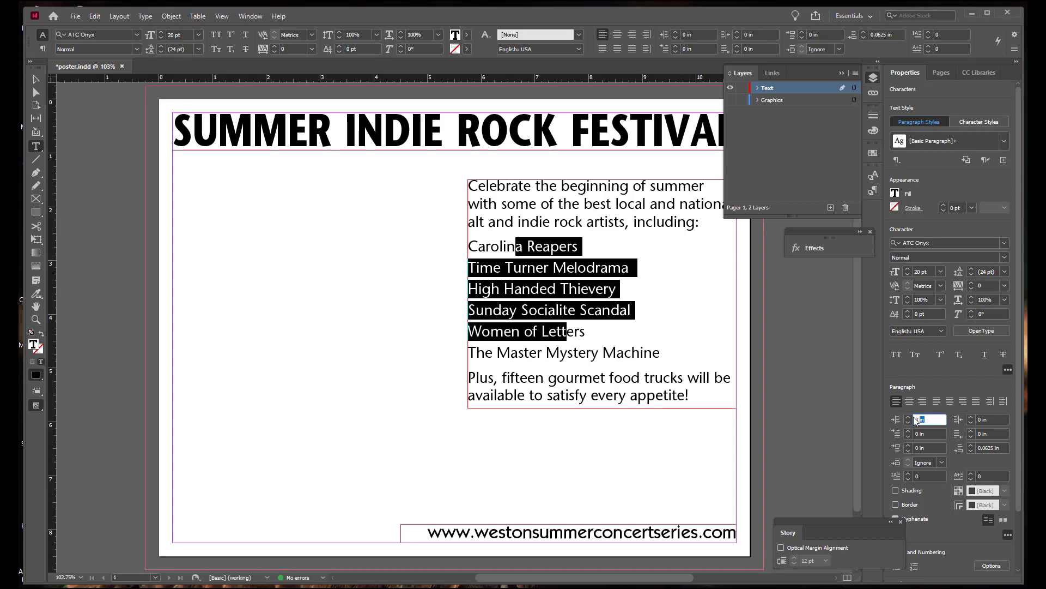
# - Indent the six band names 0.3 in from the left
pyautogui.click(908, 419)
pyautogui.write('.3')
pyautogui.press('Return')
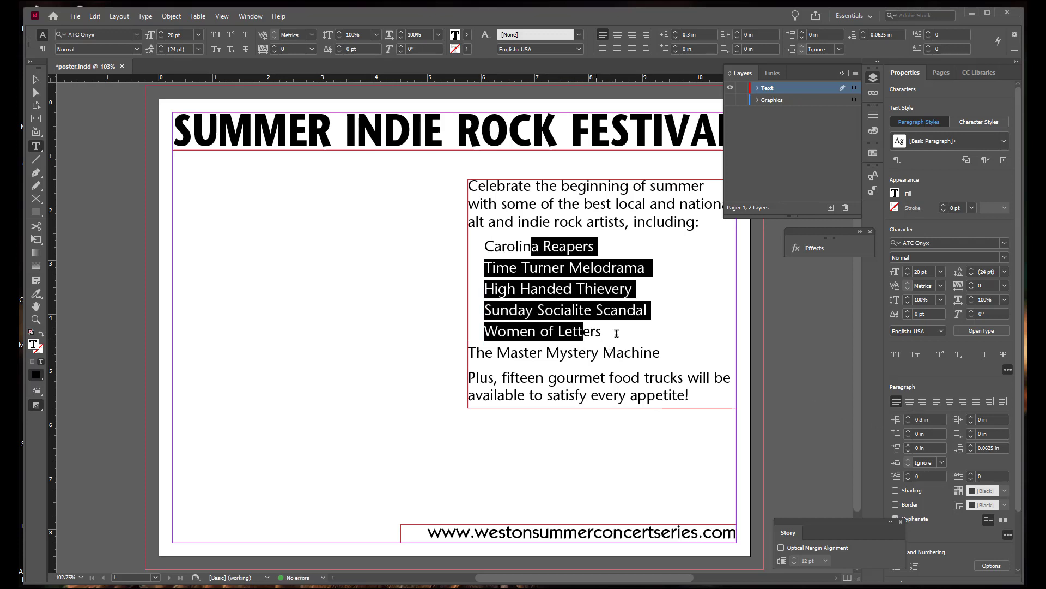
# - Re-break The Master Mystery Machine onto its own line and give it 0.125 in space after
pyautogui.click(602, 333)
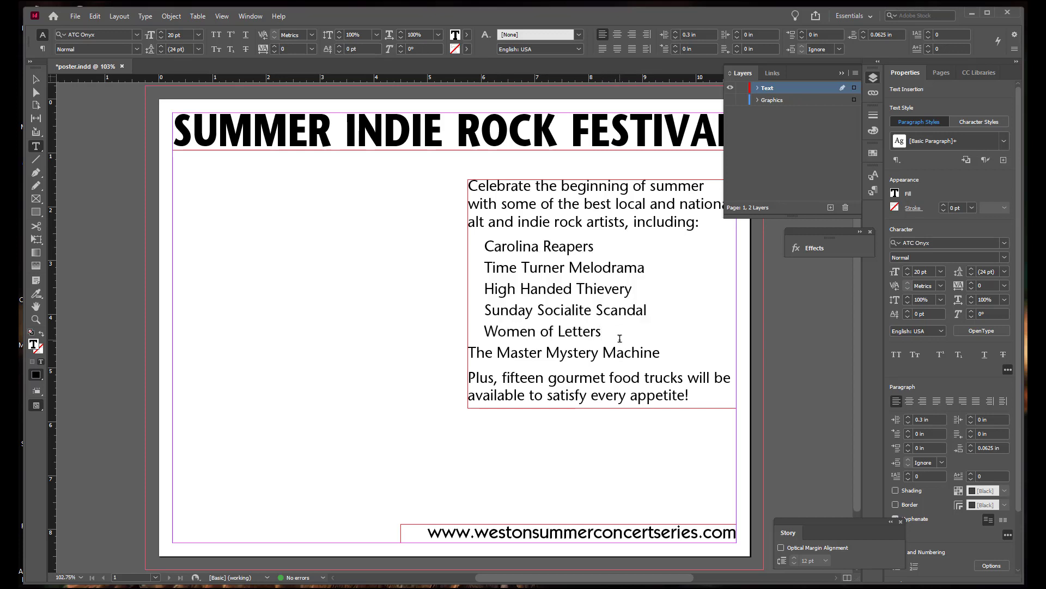
pyautogui.press('Delete')
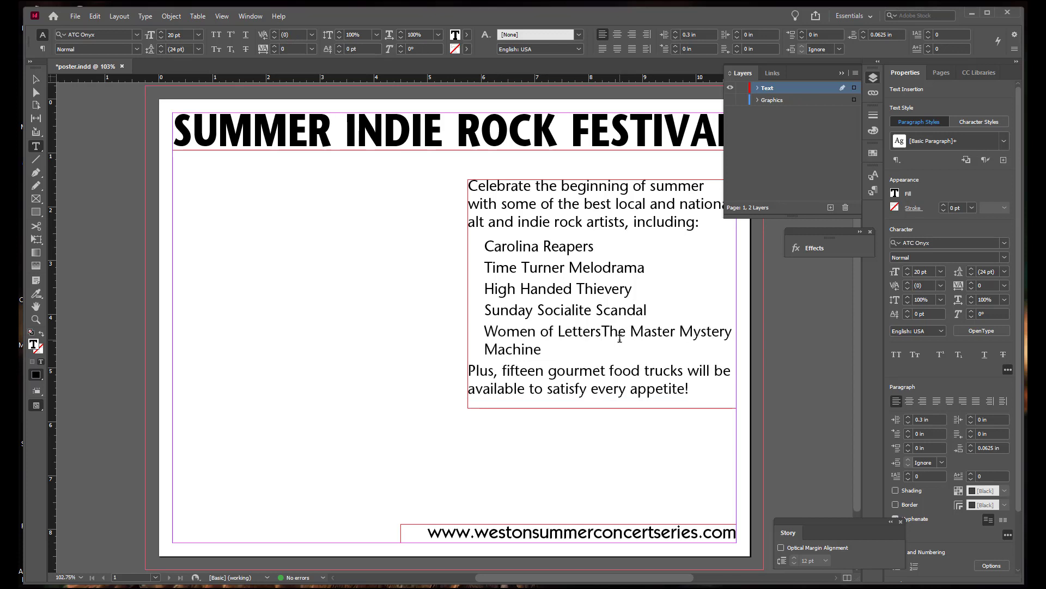
pyautogui.press('Return')
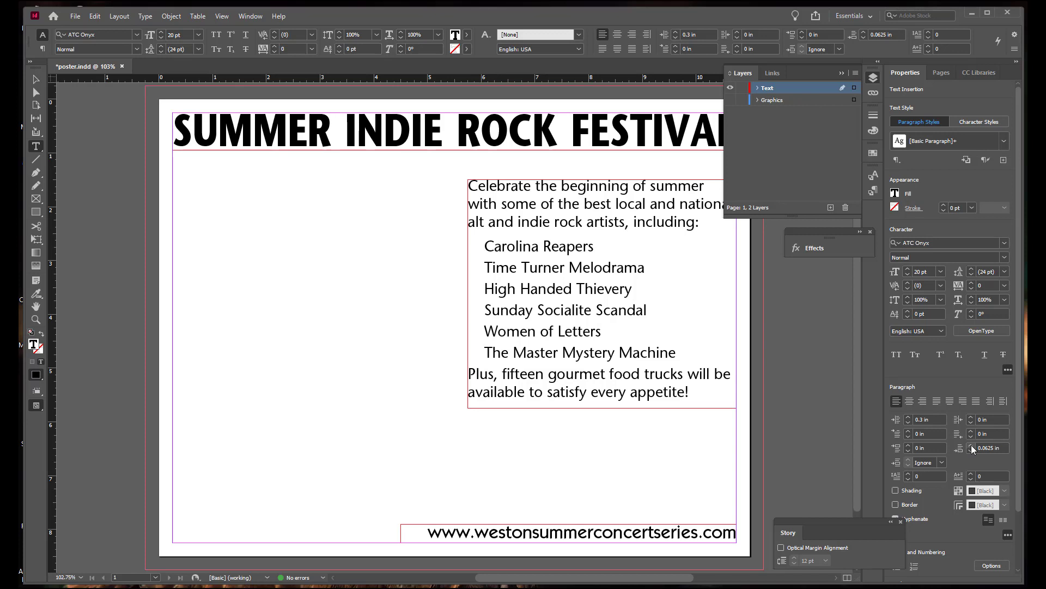
pyautogui.click(972, 446)
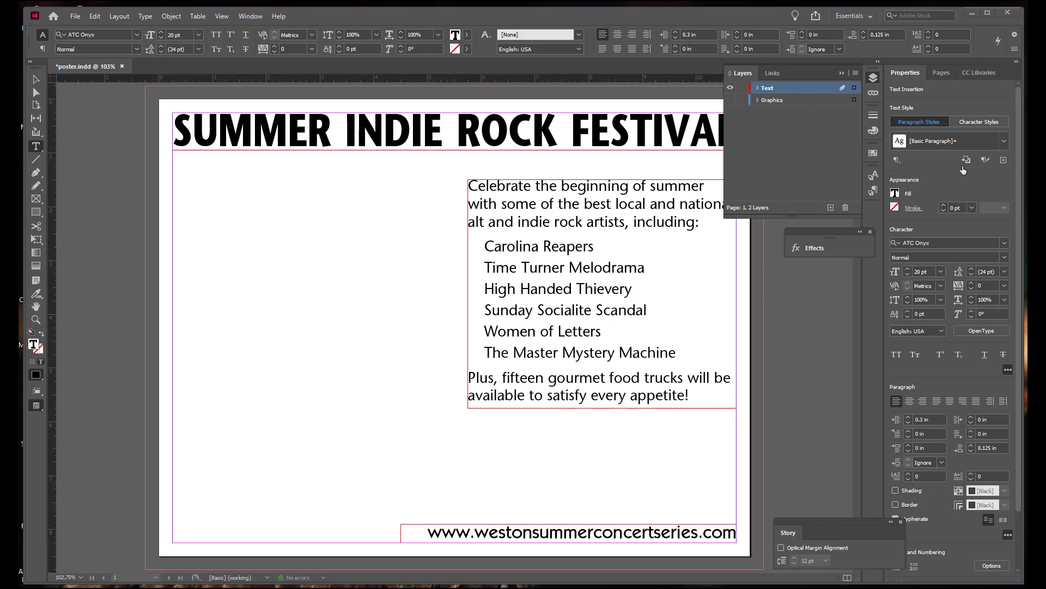
# - Turn on the Graphics layer so the guitar artwork and QR code appear behind the text
pyautogui.click(145, 18)
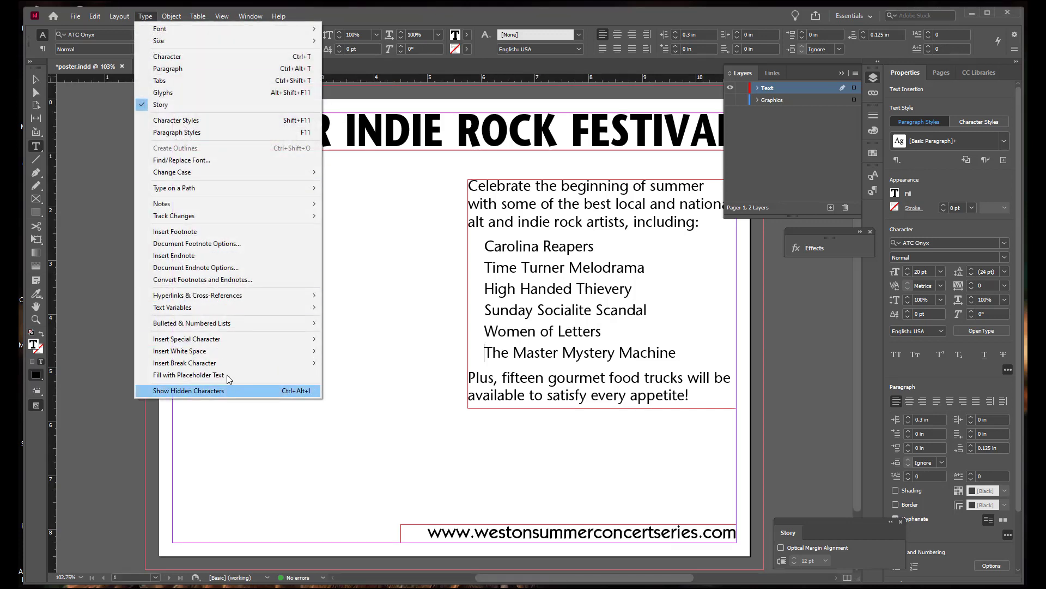
pyautogui.moveTo(190, 11)
pyautogui.click(149, 18)
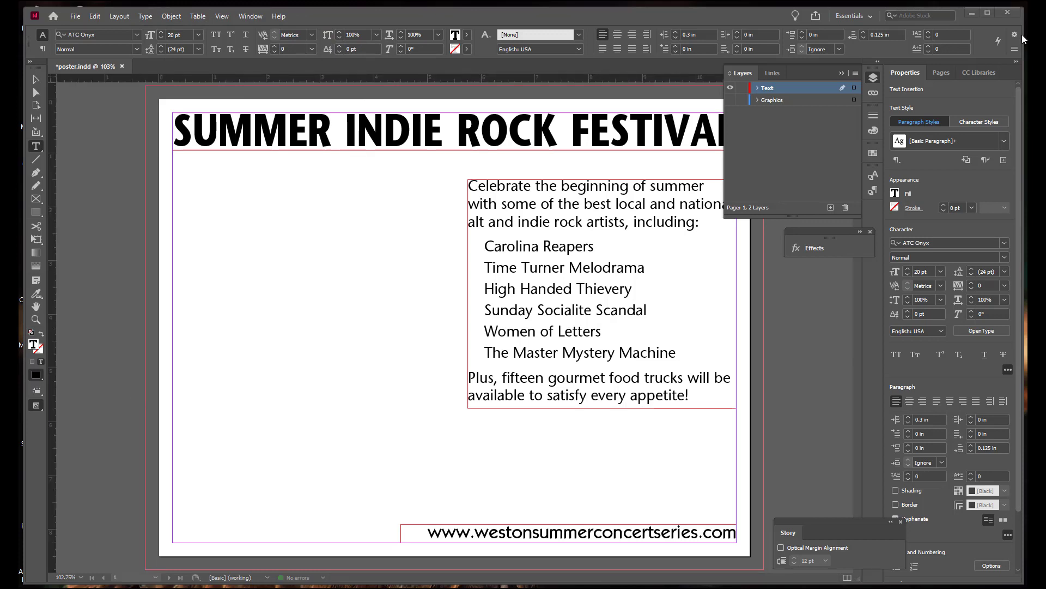
pyautogui.click(730, 99)
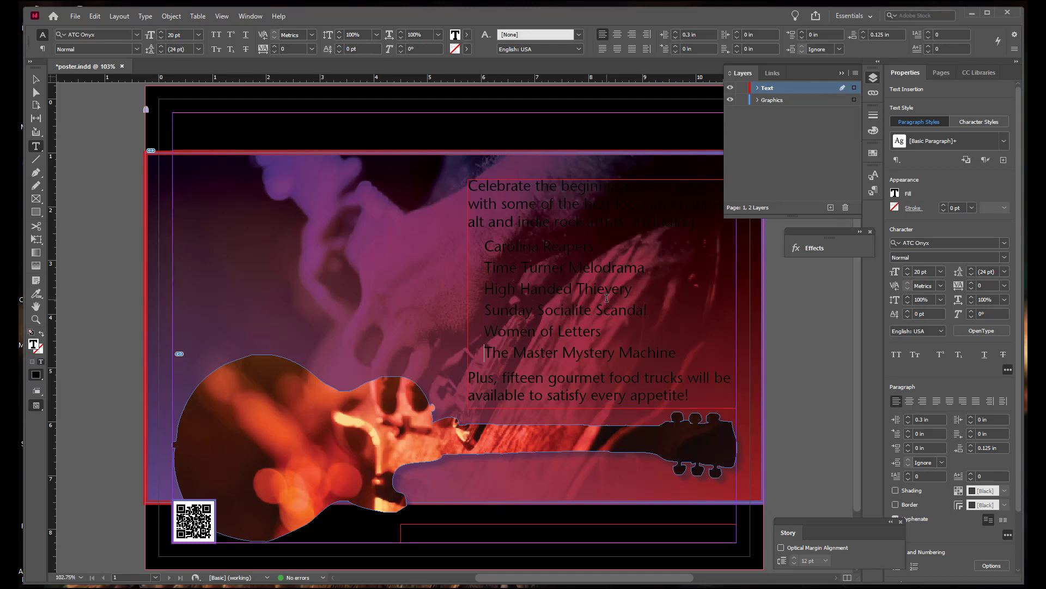
# - Fill all the threaded story text with white [Paper]
pyautogui.doubleClick(588, 310)
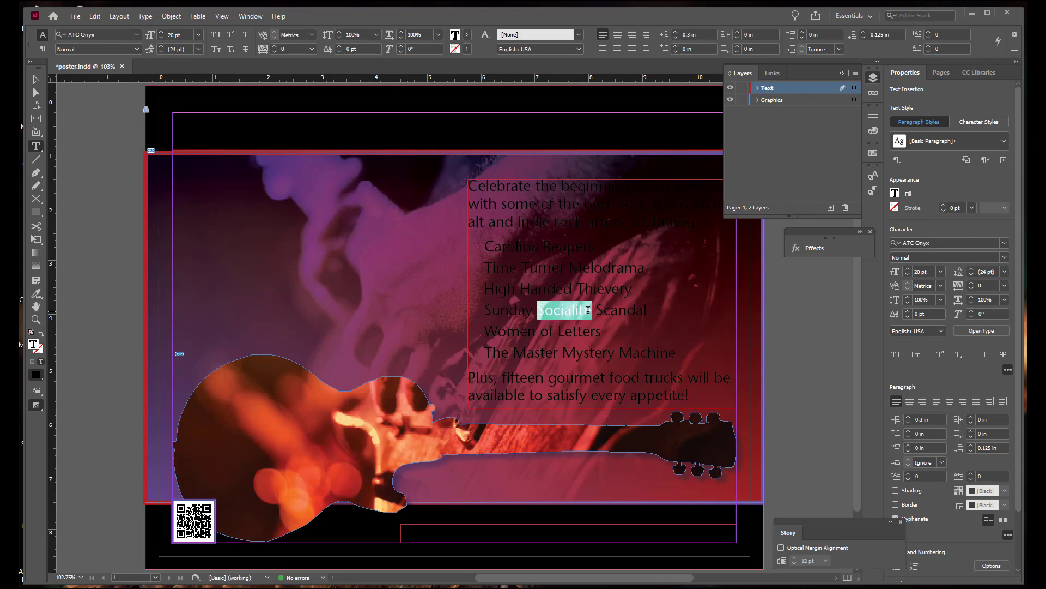
pyautogui.click(589, 310)
pyautogui.click(588, 310)
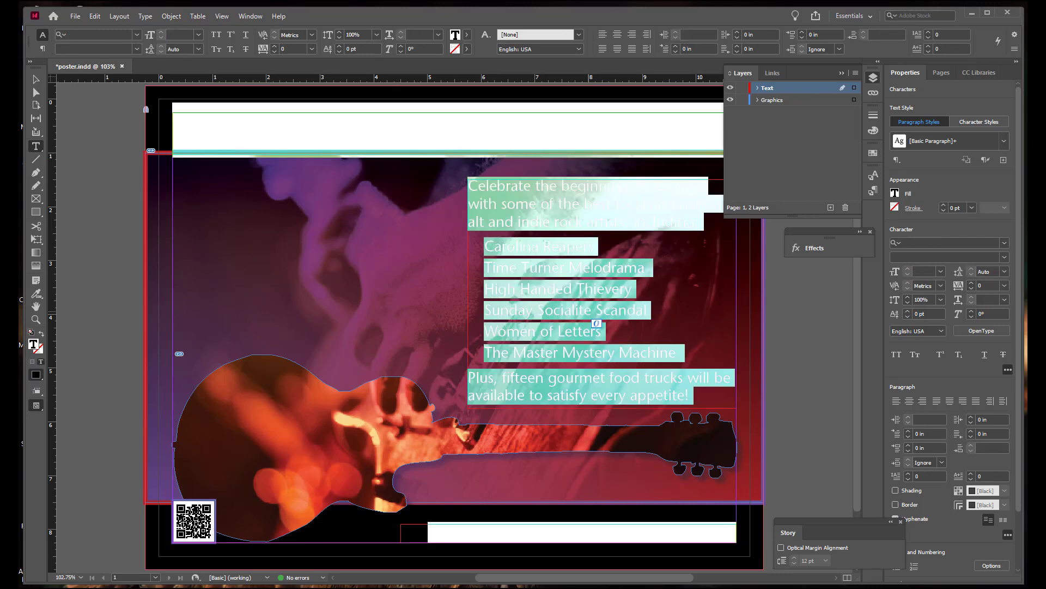
pyautogui.click(467, 35)
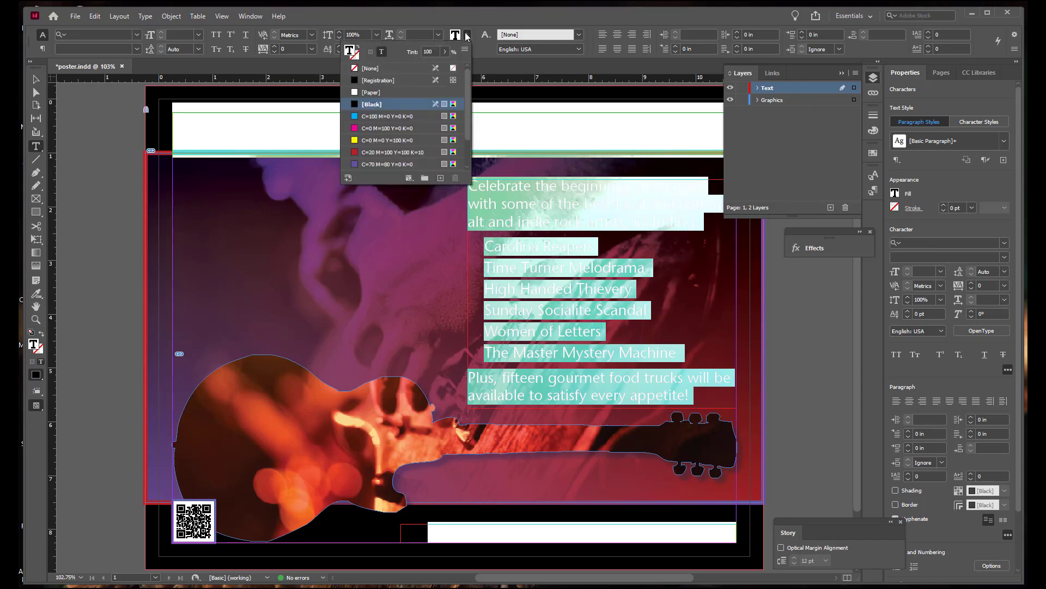
pyautogui.click(412, 94)
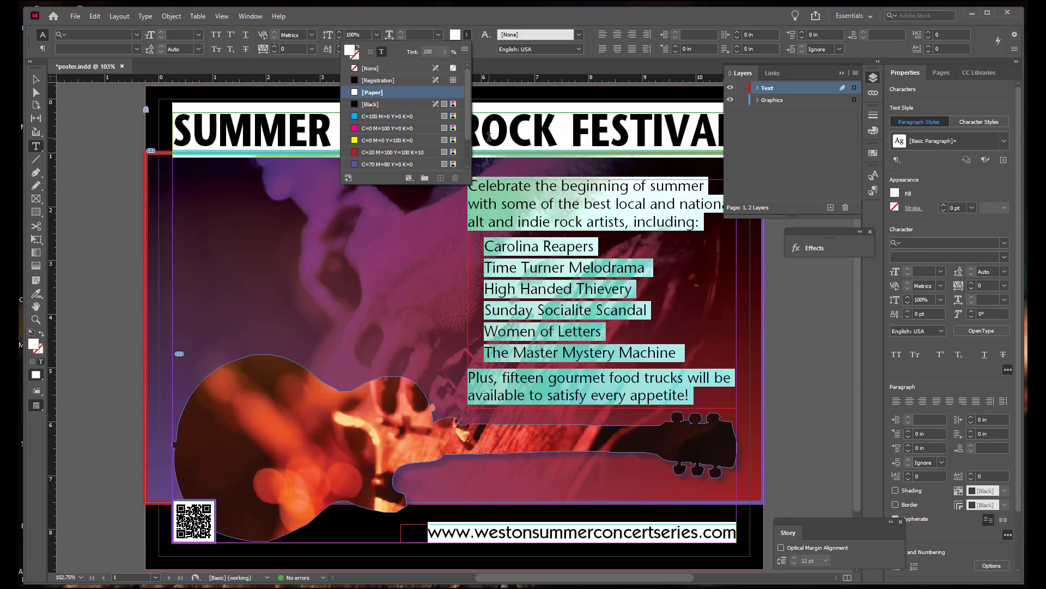
# - Fill the headline with PANTONE 8005 C
pyautogui.click(491, 134)
pyautogui.tripleClick(491, 133)
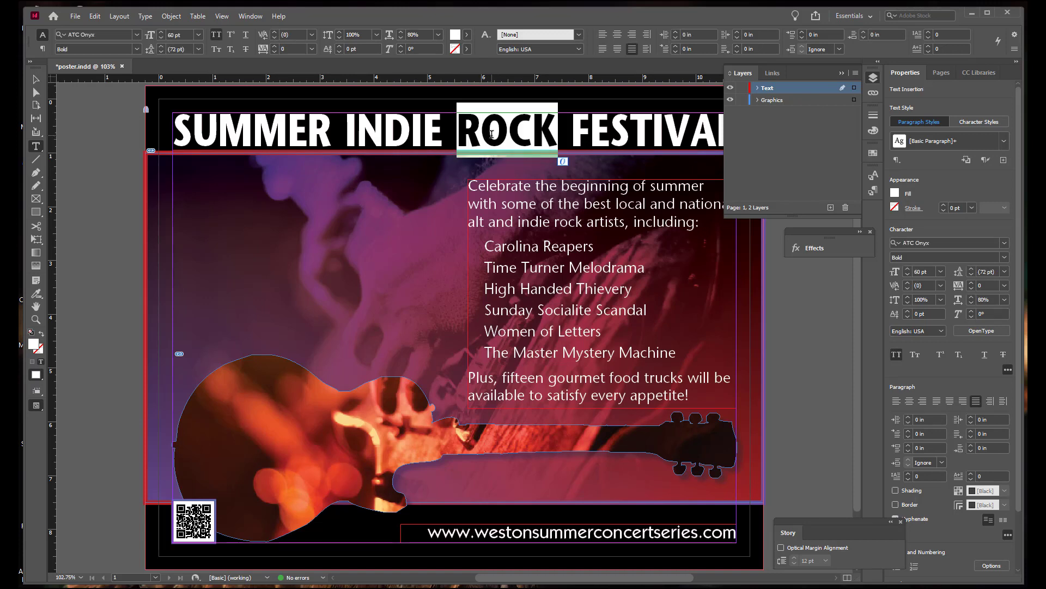
pyautogui.click(468, 35)
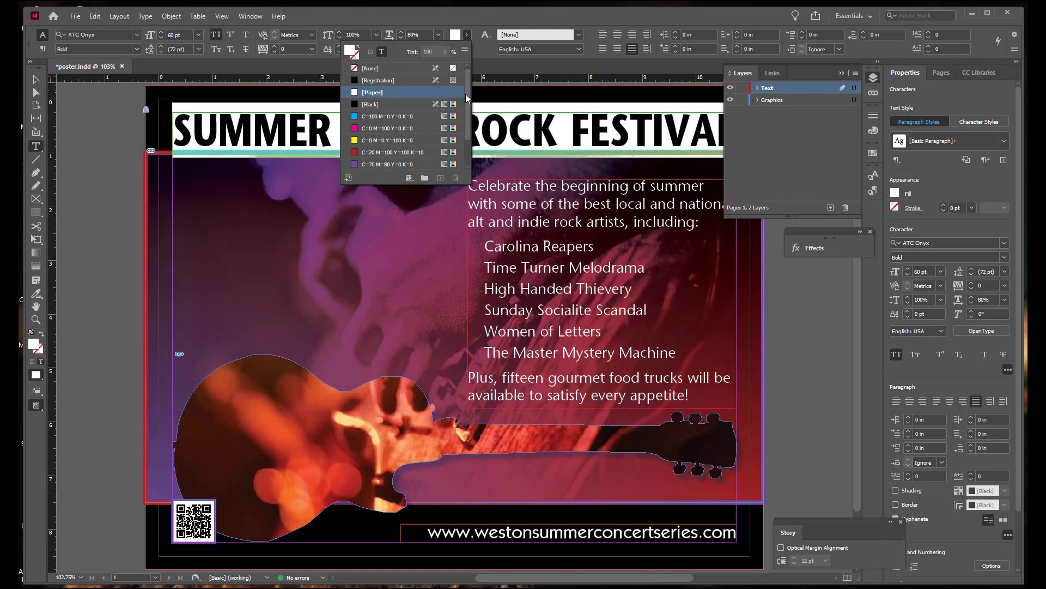
pyautogui.scroll(-3, 468, 100)
pyautogui.click(401, 153)
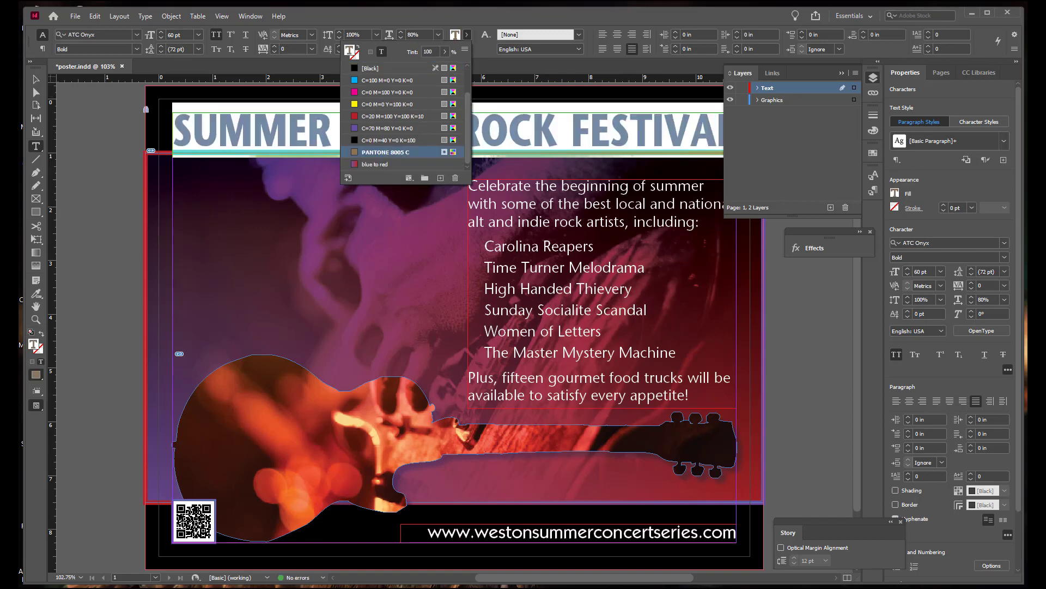
pyautogui.press('Escape')
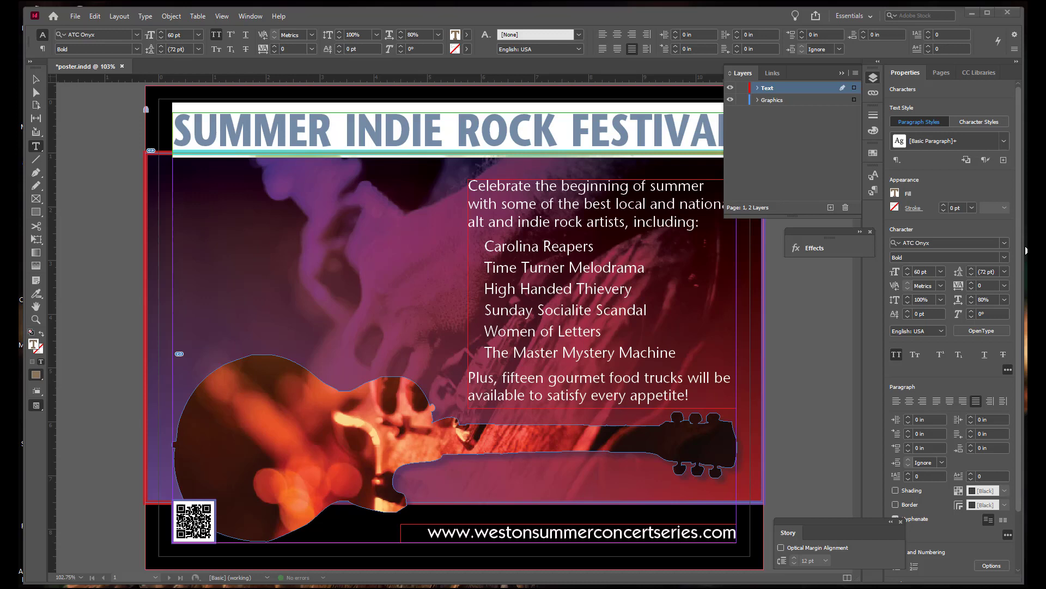
# - Fill the URL line with PANTONE 8005 C and deselect everything to preview the poster
pyautogui.click(643, 533)
pyautogui.tripleClick(643, 533)
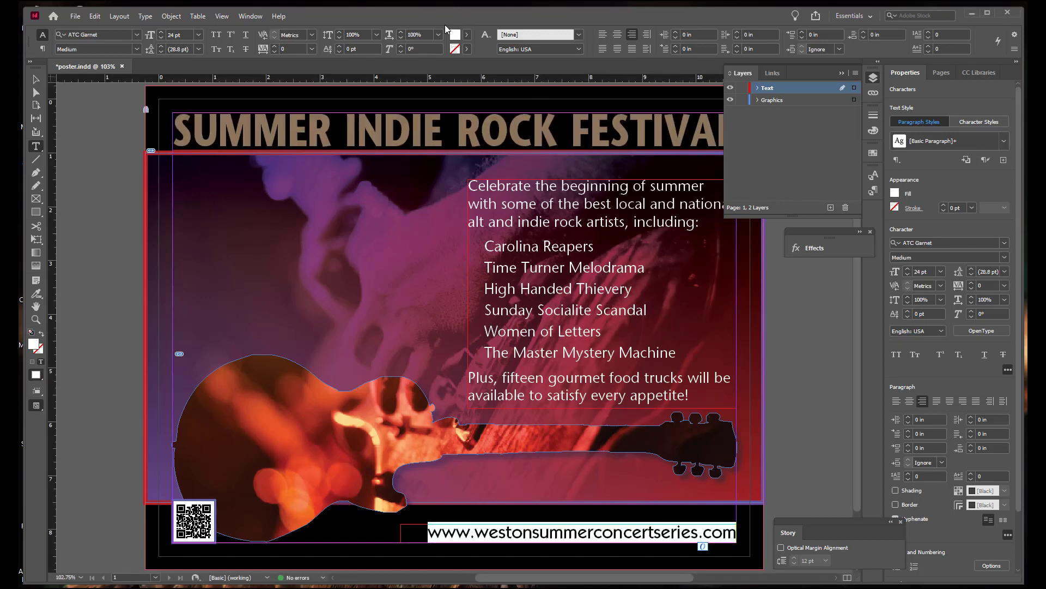
pyautogui.click(468, 36)
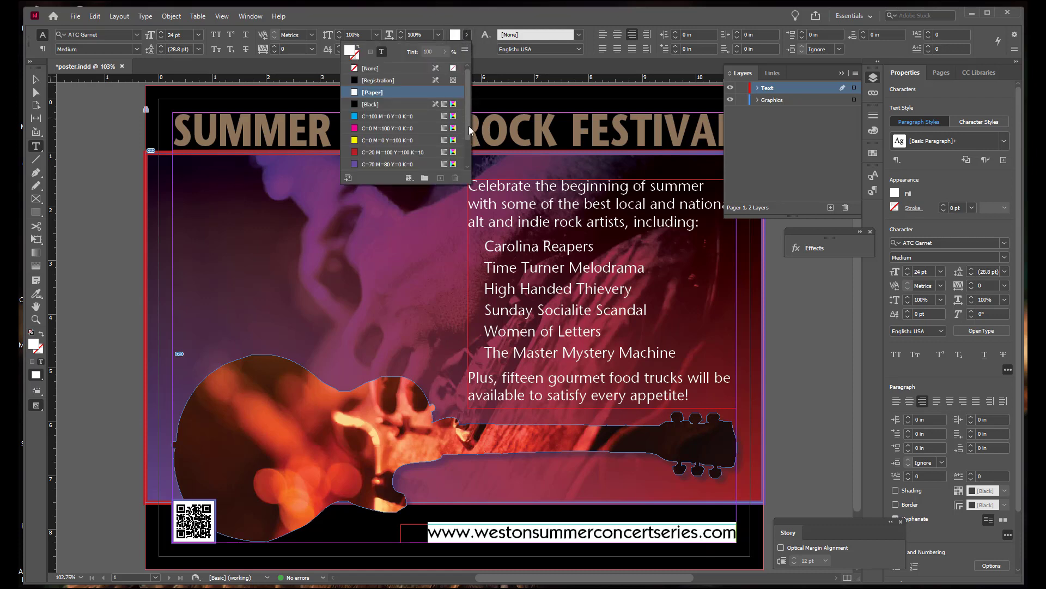
pyautogui.scroll(-2, 468, 147)
pyautogui.click(417, 152)
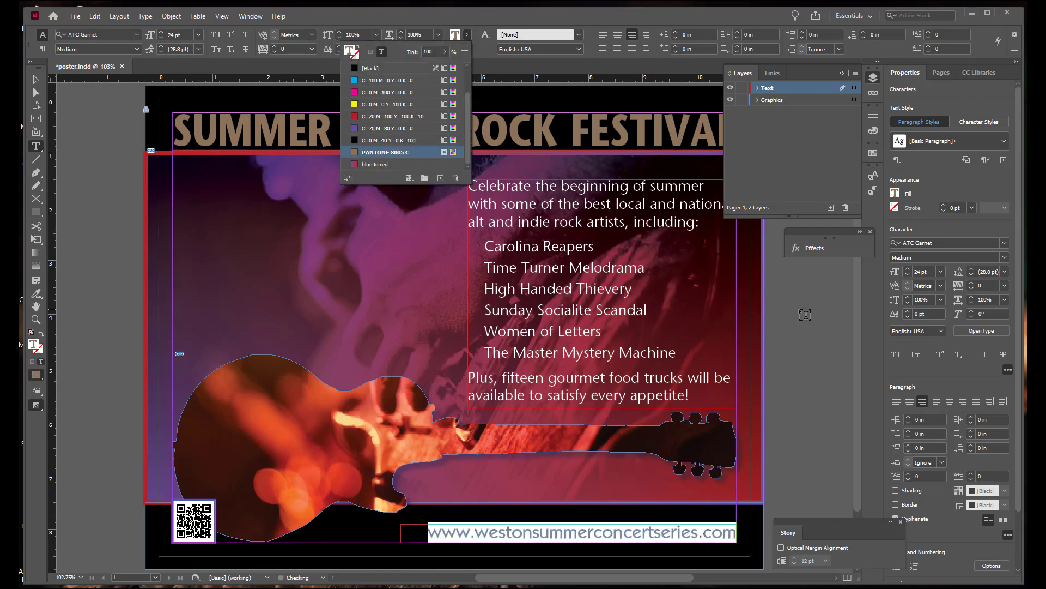
pyautogui.click(36, 79)
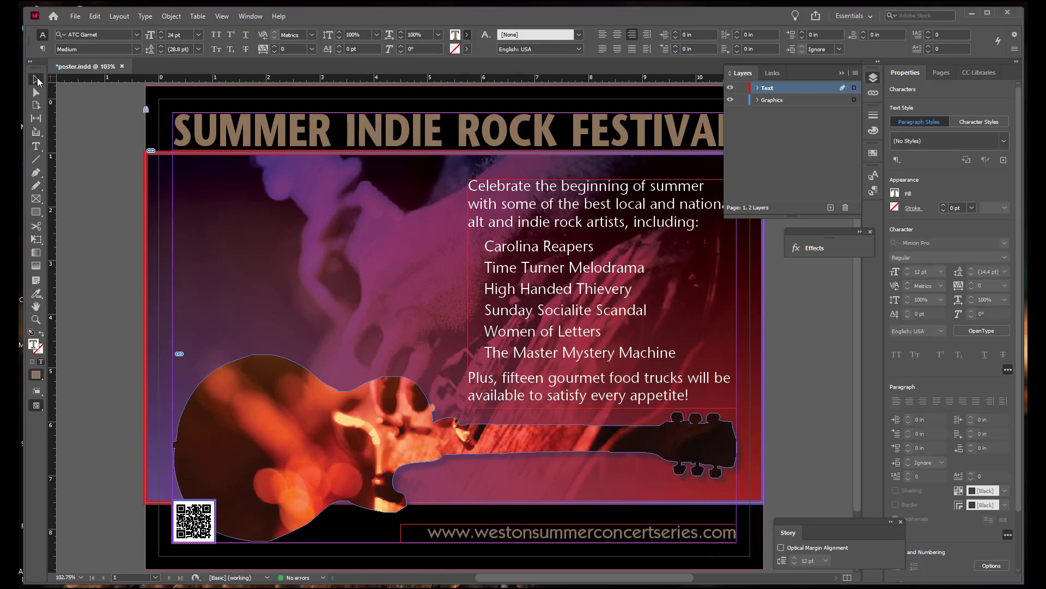
pyautogui.click(89, 143)
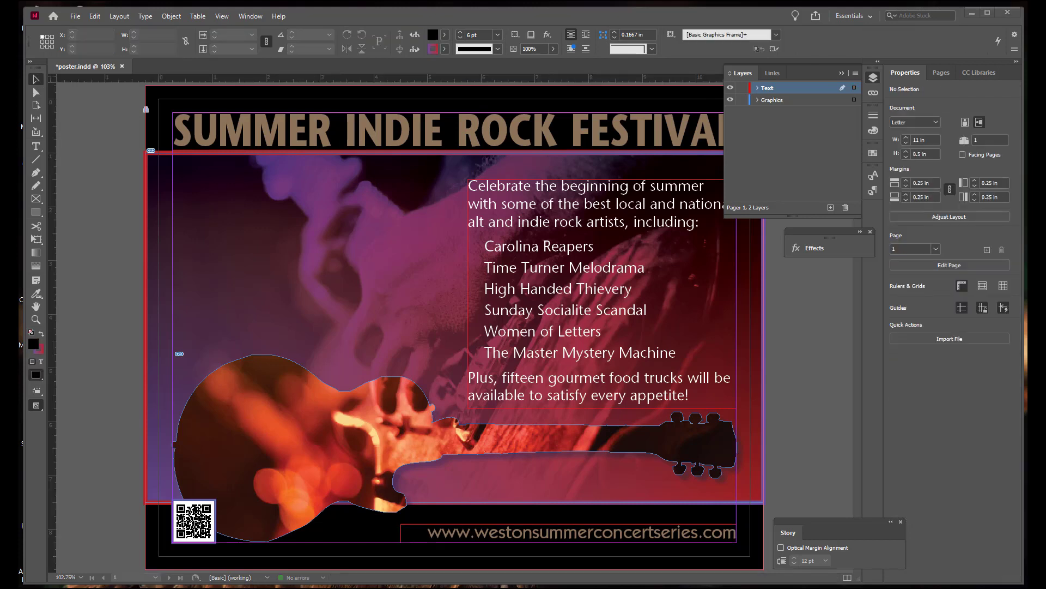